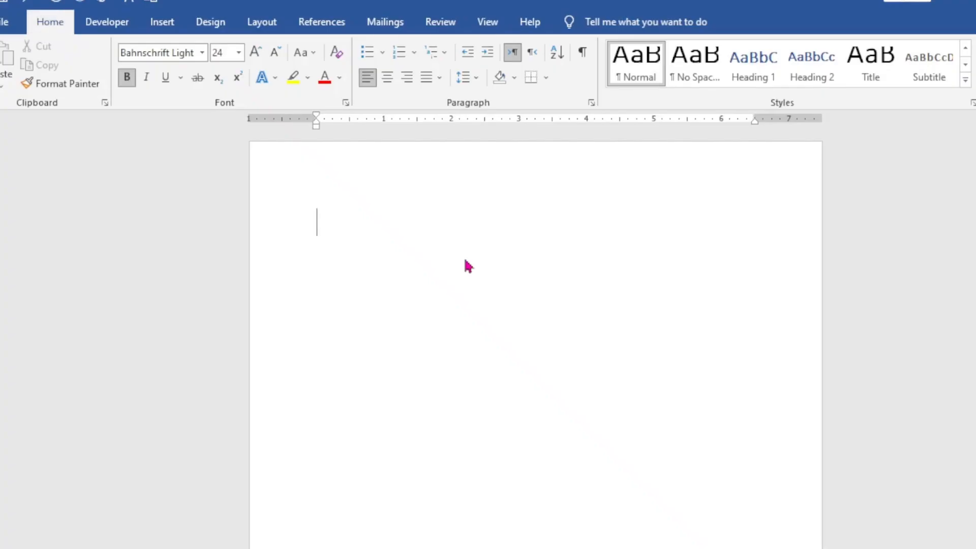
{"action": "scroll", "coordinate": [520, 333], "scroll_direction": "down", "scroll_amount": 2}
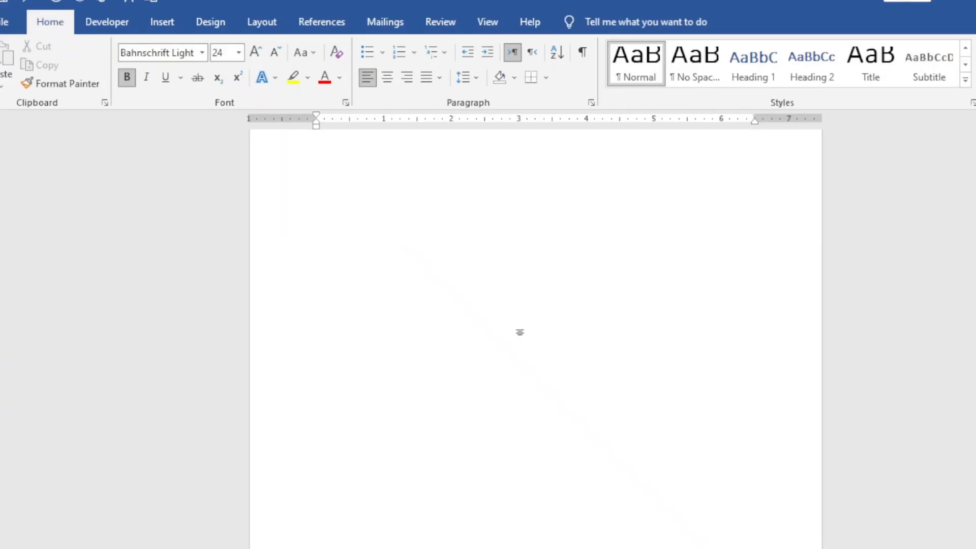
{"action": "scroll", "coordinate": [520, 333], "scroll_direction": "up", "scroll_amount": 1}
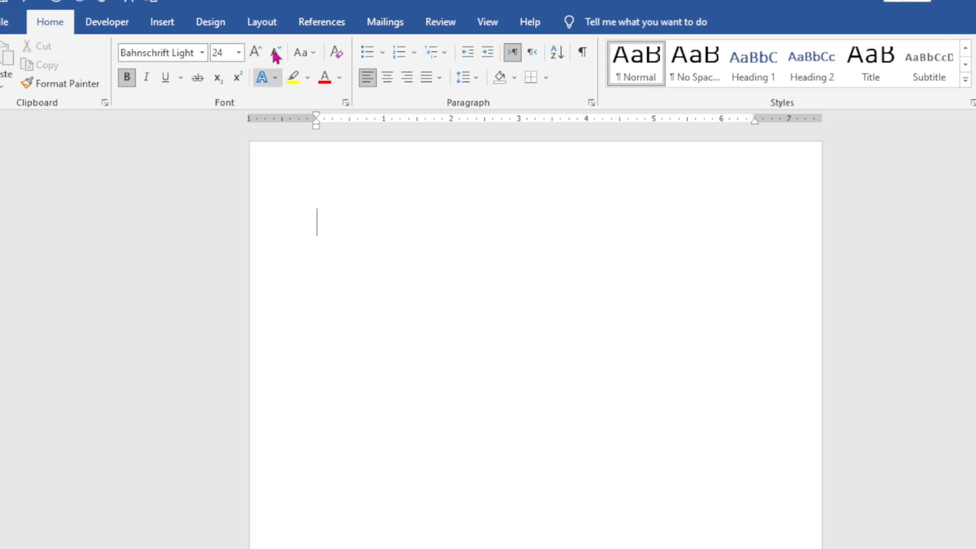
Step: Set a custom paper size of 3.5 inches wide by 2.5 inches high for the whole document
{"action": "left_click", "coordinate": [262, 25]}
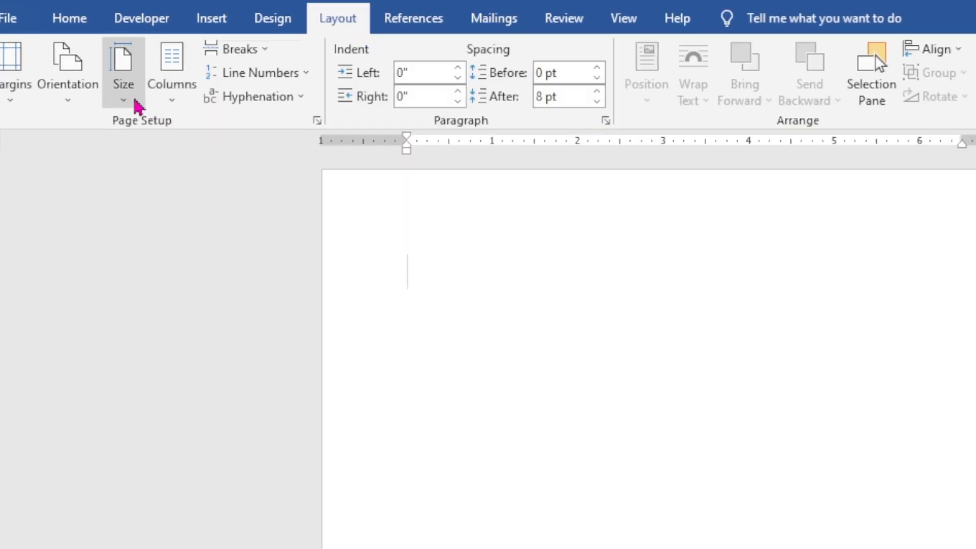
{"action": "left_click", "coordinate": [132, 103]}
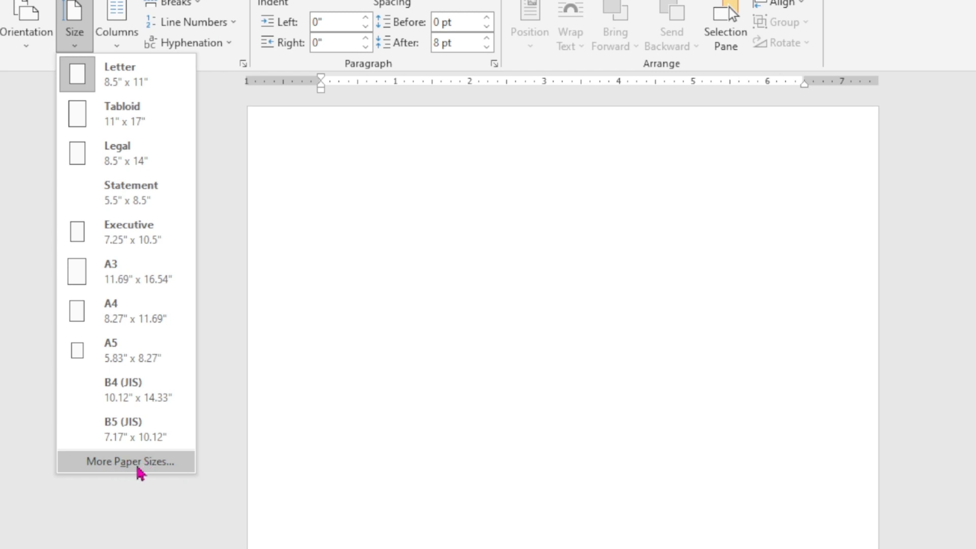
{"action": "left_click", "coordinate": [158, 470]}
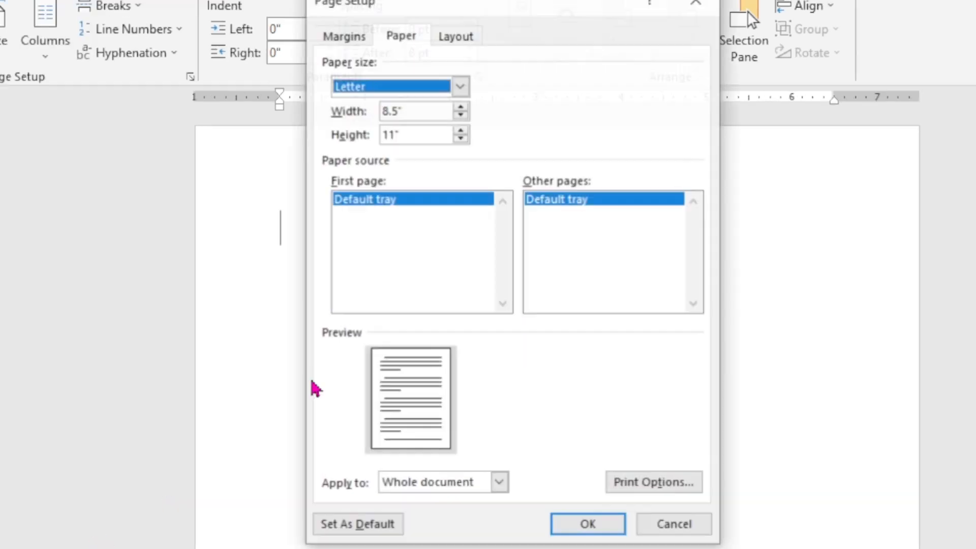
{"action": "left_click_drag", "start_coordinate": [543, 10], "coordinate": [538, 39]}
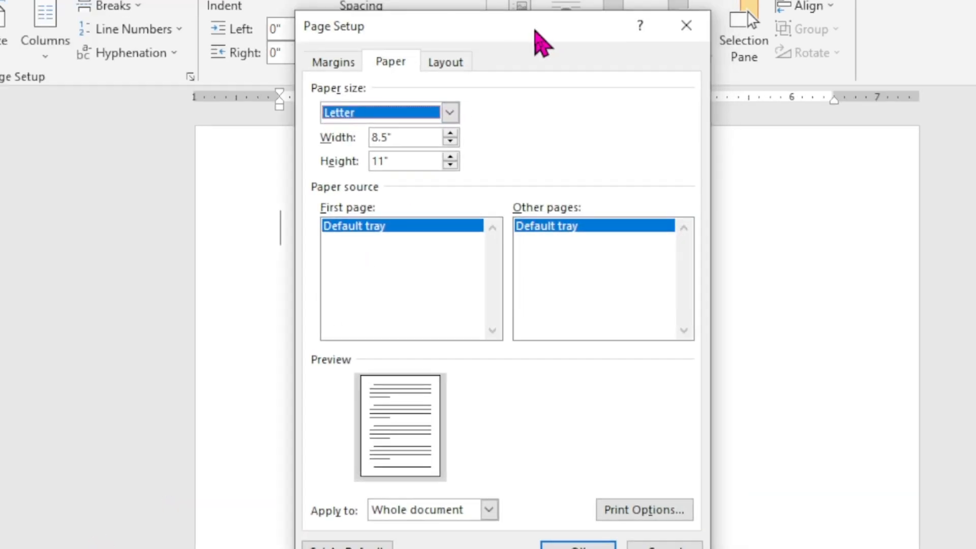
{"action": "left_click", "coordinate": [410, 139]}
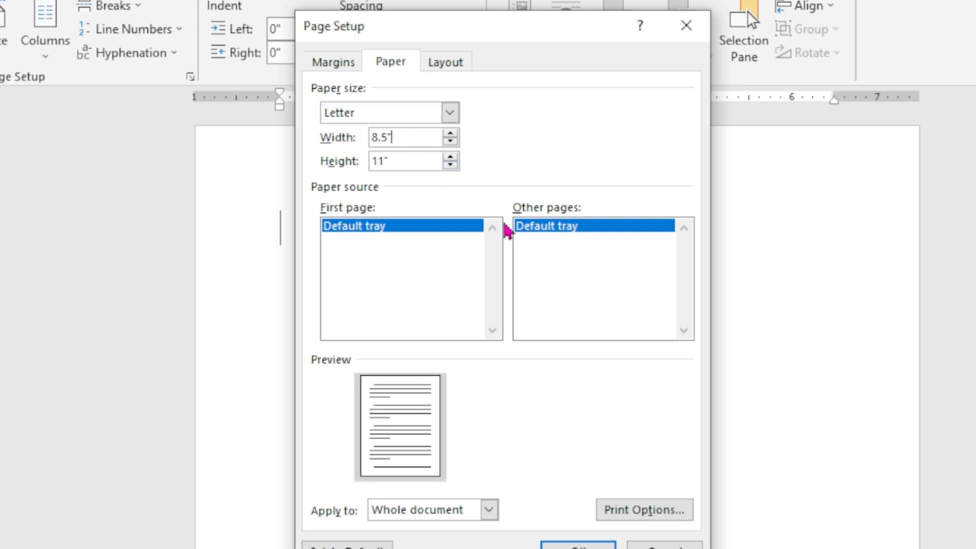
{"action": "key", "text": "BackSpace"}
{"action": "key", "text": "BackSpace"}
{"action": "key", "text": "BackSpace"}
{"action": "key", "text": "BackSpace"}
{"action": "type", "text": "3.5"}
{"action": "left_click_drag", "start_coordinate": [410, 164], "coordinate": [364, 165]}
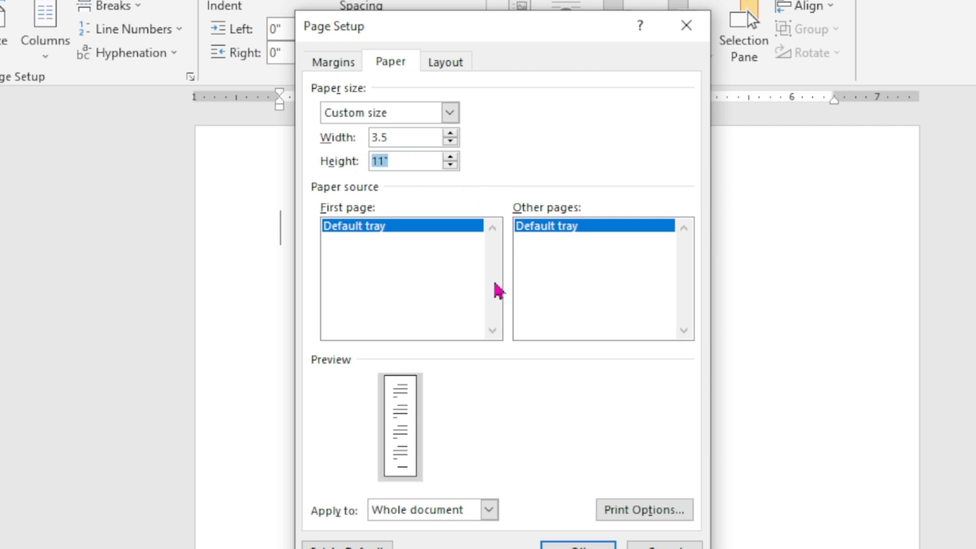
{"action": "key", "text": "BackSpace"}
{"action": "type", "text": "2.5"}
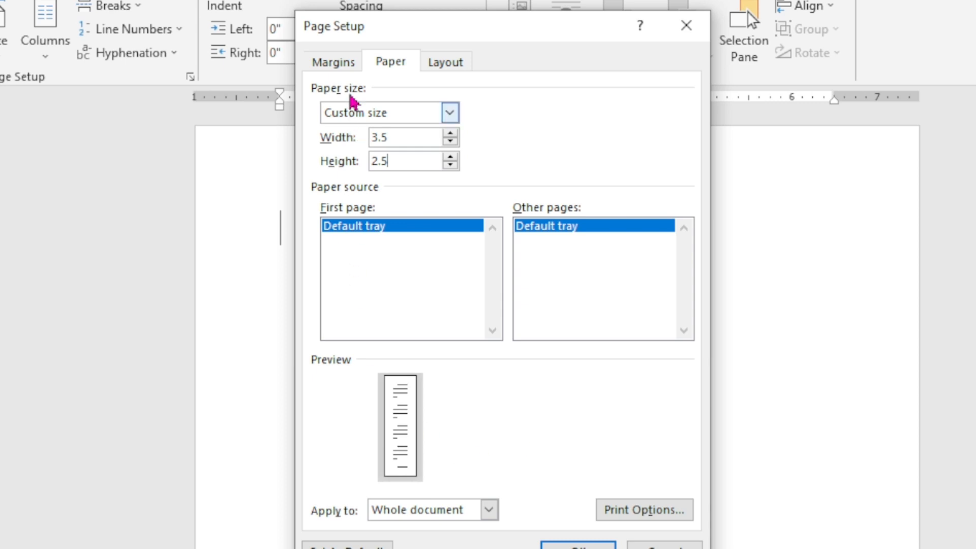
Step: Set the top and bottom page margins to 0.2 inches
{"action": "left_click", "coordinate": [356, 63]}
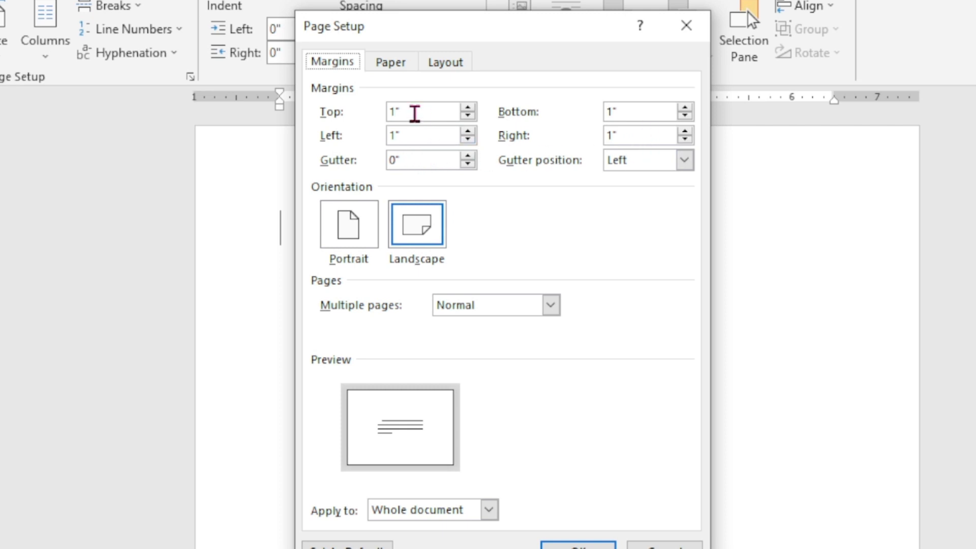
{"action": "left_click_drag", "start_coordinate": [413, 112], "coordinate": [376, 115]}
{"action": "key", "text": "BackSpace"}
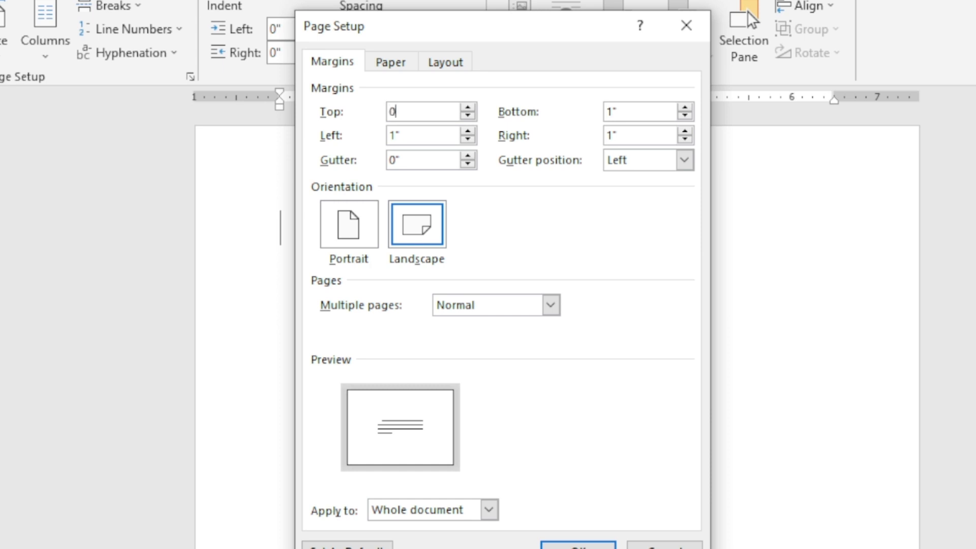
{"action": "type", "text": "0.2"}
{"action": "left_click_drag", "start_coordinate": [639, 109], "coordinate": [605, 113]}
{"action": "key", "text": "BackSpace"}
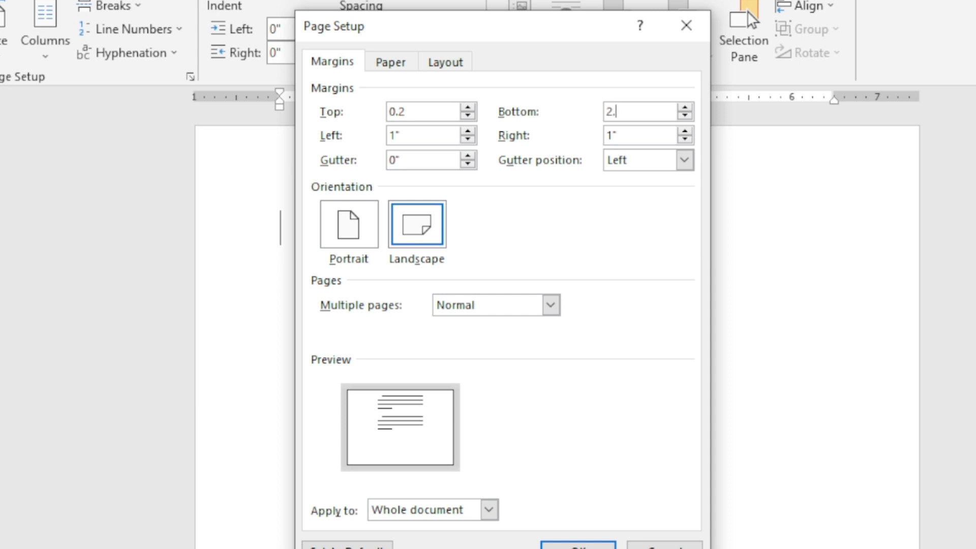
{"action": "type", "text": "2.2"}
{"action": "key", "text": "BackSpace"}
{"action": "key", "text": "BackSpace"}
{"action": "key", "text": "BackSpace"}
{"action": "type", "text": "0.2"}
Step: Set the left and right page margins to 0.2 inches and apply the page setup
{"action": "left_click_drag", "start_coordinate": [421, 134], "coordinate": [375, 148]}
{"action": "key", "text": "BackSpace"}
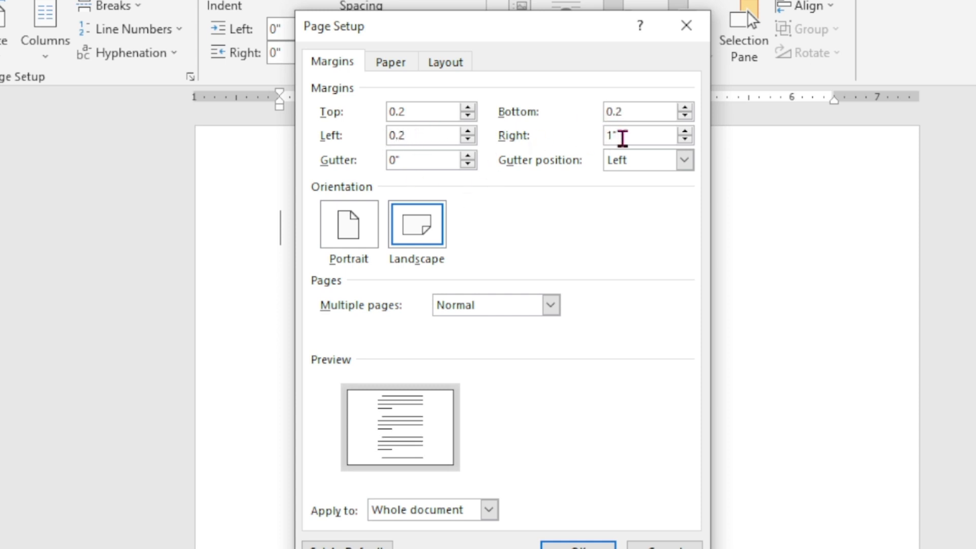
{"action": "left_click_drag", "start_coordinate": [621, 135], "coordinate": [595, 141]}
{"action": "key", "text": "BackSpace"}
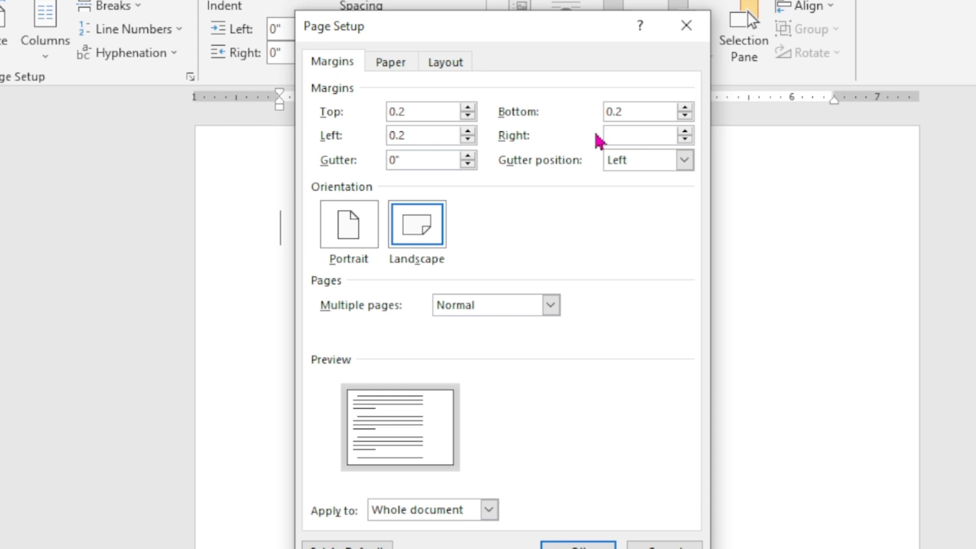
{"action": "type", "text": "0.2"}
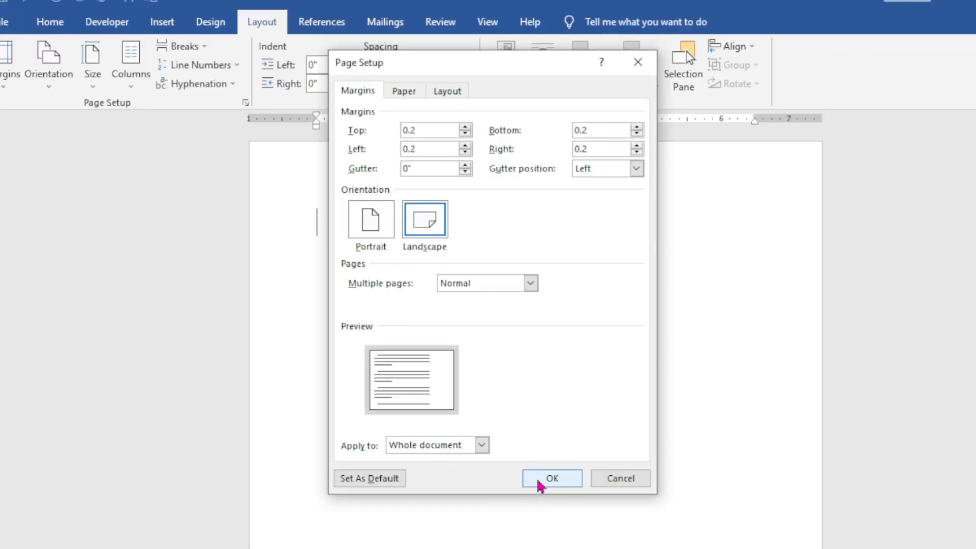
{"action": "left_click", "coordinate": [570, 546]}
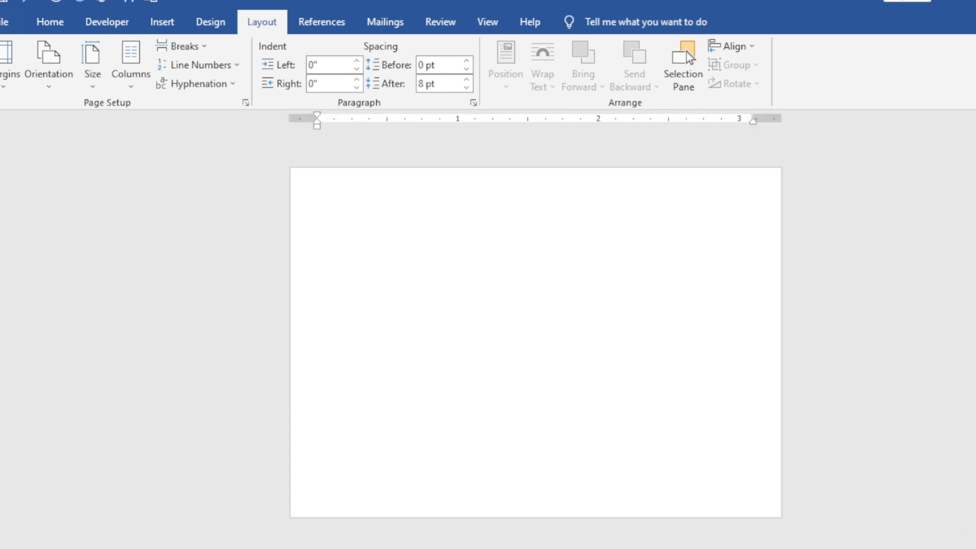
Step: Reduce the font size to 10 for the empty page's text
{"action": "left_click", "coordinate": [964, 548]}
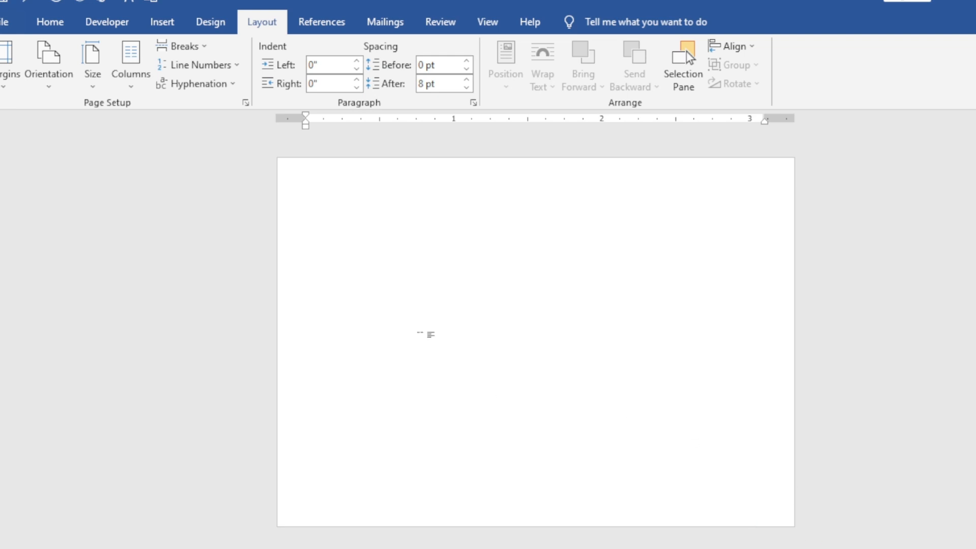
{"action": "left_click", "coordinate": [49, 23]}
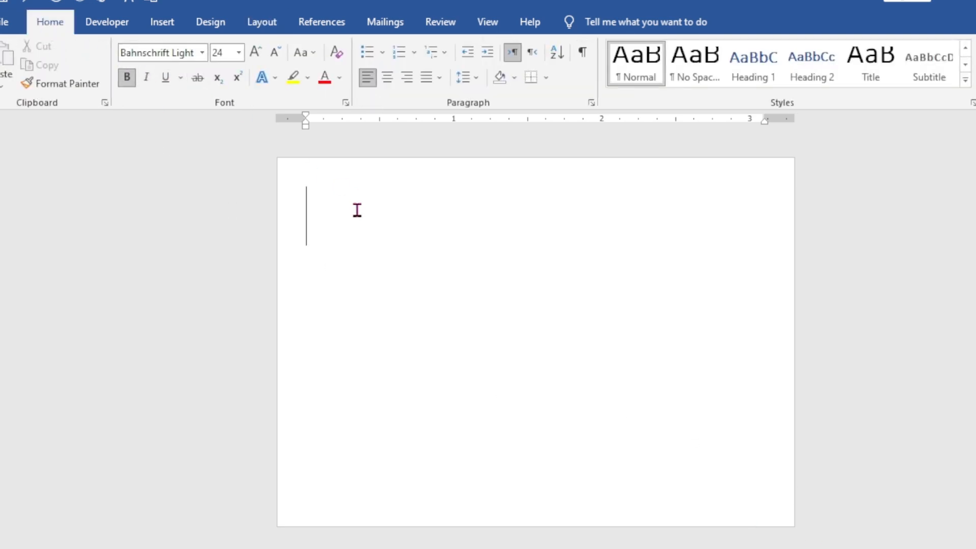
{"action": "left_click", "coordinate": [275, 53]}
{"action": "left_click", "coordinate": [275, 52]}
{"action": "left_click", "coordinate": [275, 53]}
{"action": "left_click", "coordinate": [275, 53]}
{"action": "left_click", "coordinate": [275, 52]}
{"action": "left_click", "coordinate": [275, 53]}
{"action": "left_click", "coordinate": [275, 53]}
{"action": "left_click", "coordinate": [275, 52]}
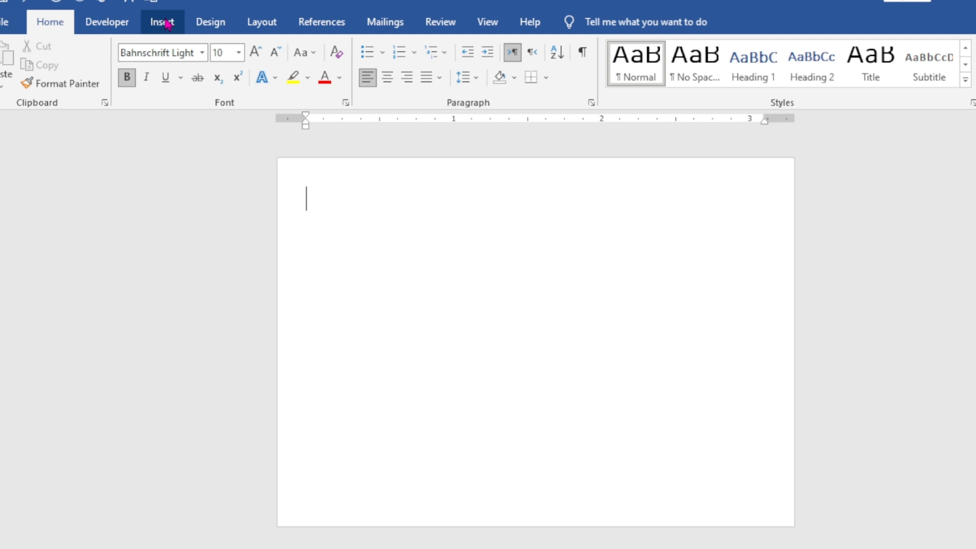
Step: Choose a 3 pt thick-and-thin double line as a box page border for the whole document
{"action": "left_click", "coordinate": [211, 22]}
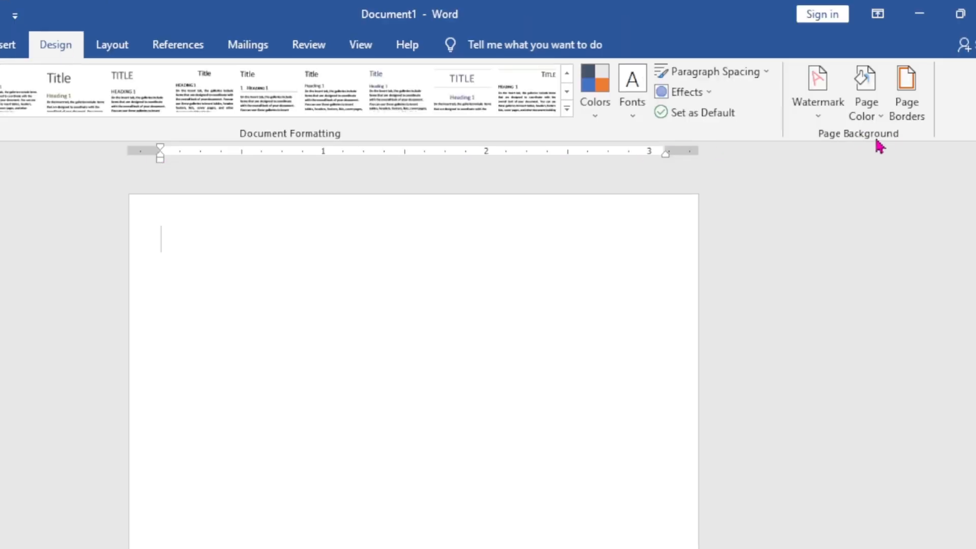
{"action": "left_click", "coordinate": [921, 120]}
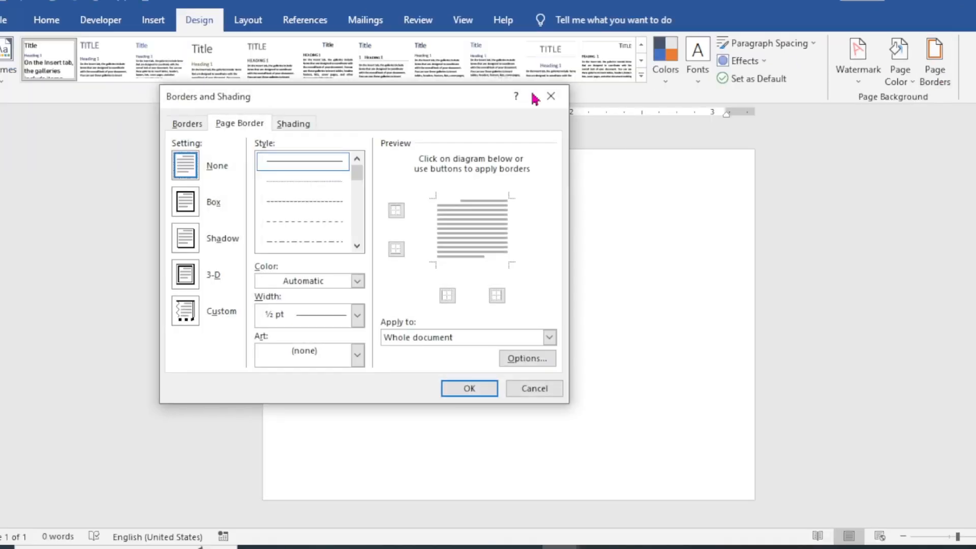
{"action": "left_click_drag", "start_coordinate": [459, 103], "coordinate": [577, 79]}
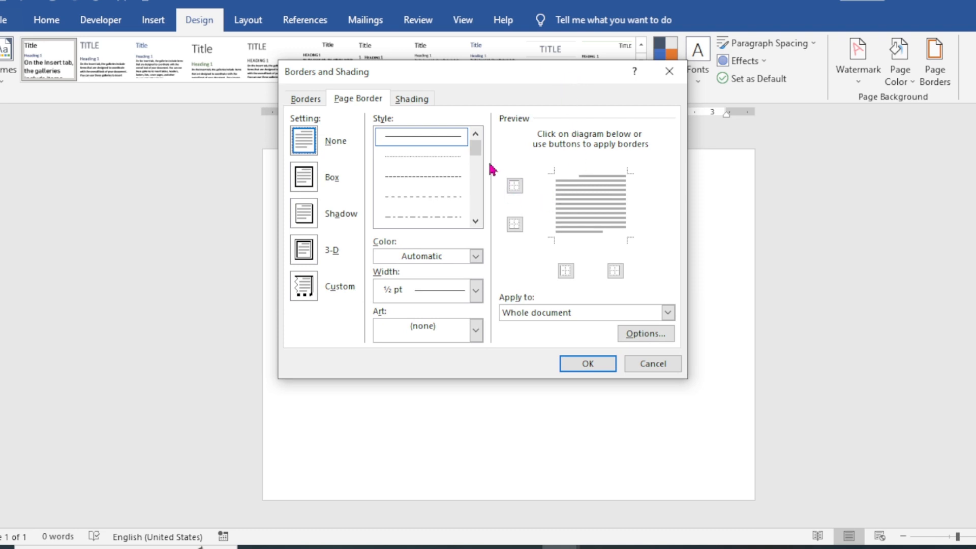
{"action": "left_click", "coordinate": [476, 221]}
{"action": "left_click", "coordinate": [476, 222]}
{"action": "left_click", "coordinate": [476, 222]}
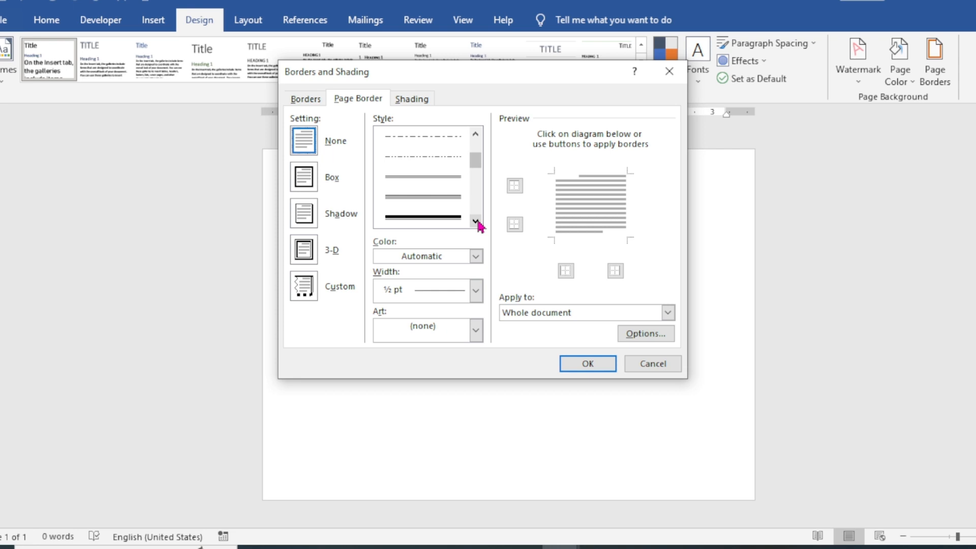
{"action": "left_click", "coordinate": [449, 216]}
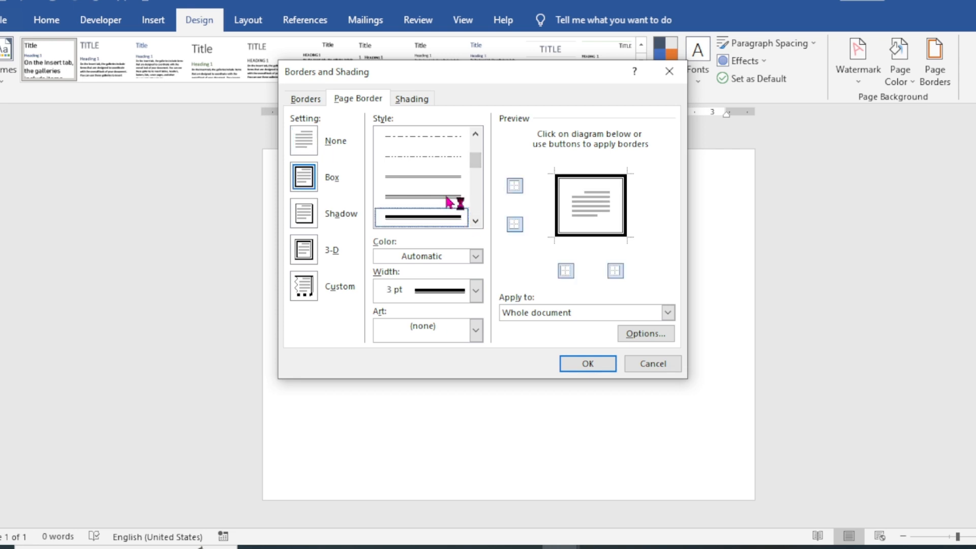
Step: Set the page border's top and left distances from the page edge to 5 pt
{"action": "left_click", "coordinate": [644, 333]}
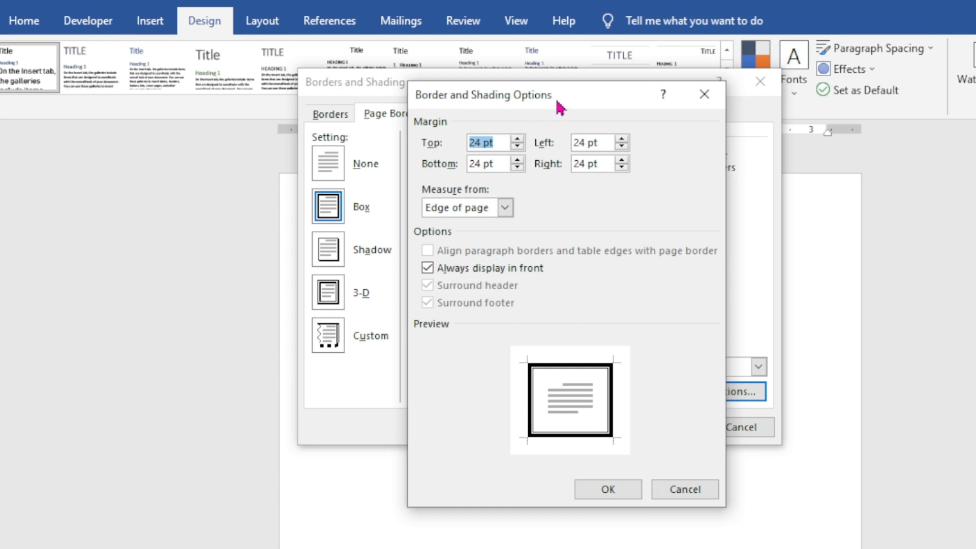
{"action": "left_click_drag", "start_coordinate": [559, 107], "coordinate": [511, 91]}
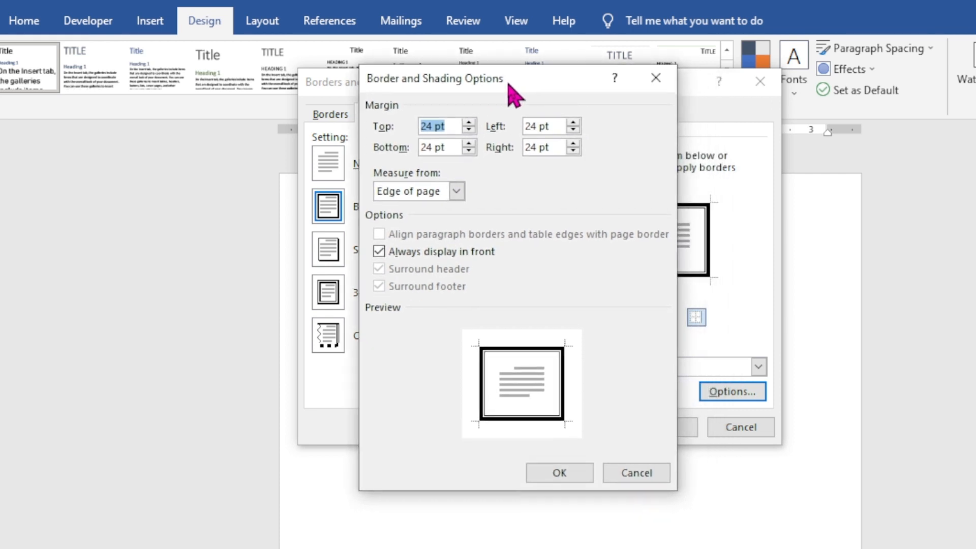
{"action": "left_click", "coordinate": [429, 127]}
{"action": "key", "text": "BackSpace"}
{"action": "key", "text": "BackSpace"}
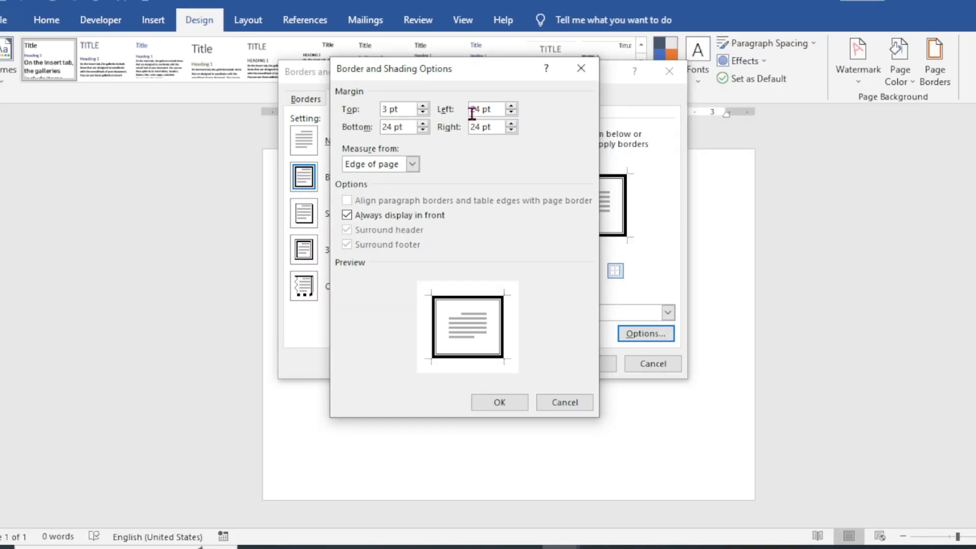
{"action": "type", "text": "5"}
{"action": "double_click", "coordinate": [475, 109]}
{"action": "type", "text": "5"}
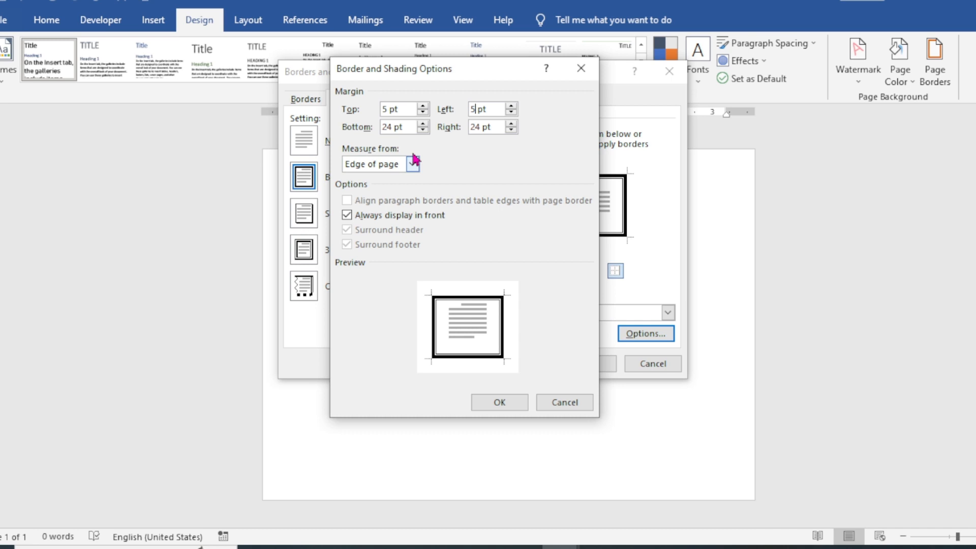
Step: Set the page border's bottom and right distances to 5 pt and apply the border to the page
{"action": "left_click", "coordinate": [384, 127]}
{"action": "key", "text": "BackSpace"}
{"action": "key", "text": "BackSpace"}
{"action": "type", "text": "5"}
{"action": "left_click", "coordinate": [483, 127]}
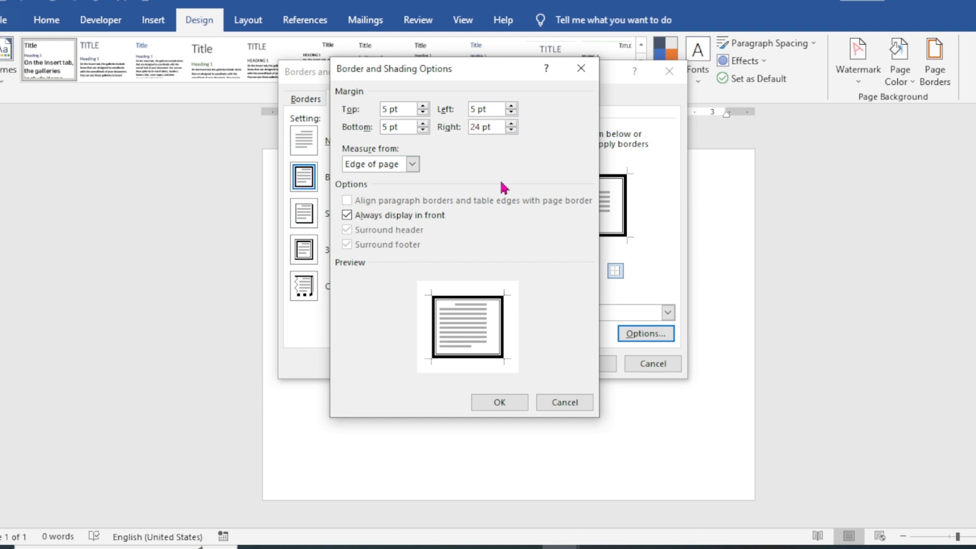
{"action": "key", "text": "BackSpace"}
{"action": "key", "text": "BackSpace"}
{"action": "key", "text": "BackSpace"}
{"action": "type", "text": "5"}
{"action": "left_click", "coordinate": [519, 405]}
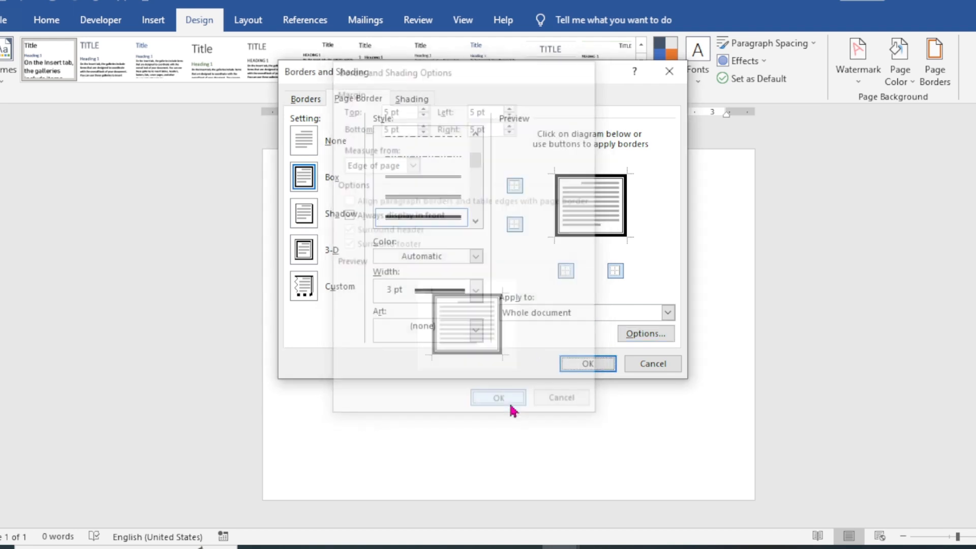
{"action": "left_click", "coordinate": [584, 364]}
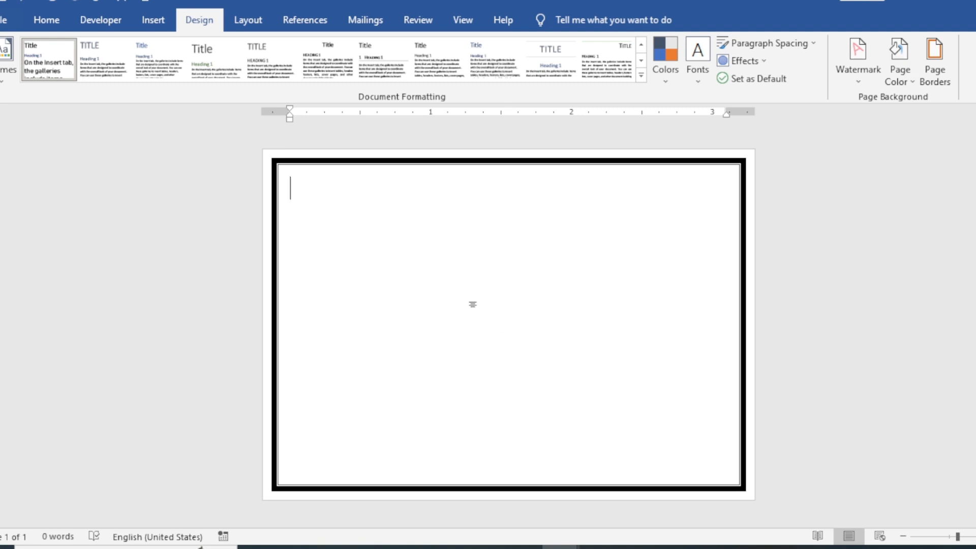
Step: Draw a text box about 2.63 inches wide and 0.37 inches high along the upper edge inside the border
{"action": "left_click", "coordinate": [59, 23]}
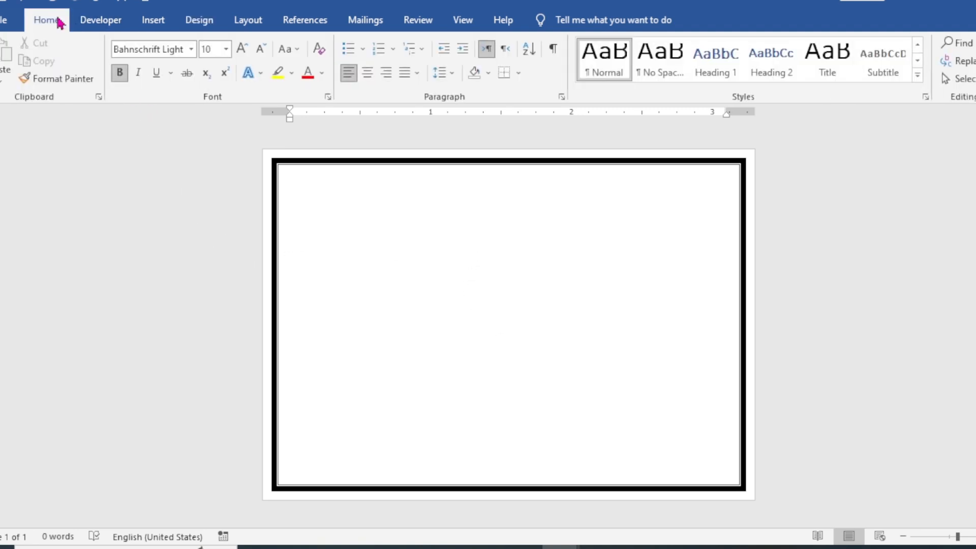
{"action": "left_click", "coordinate": [162, 23]}
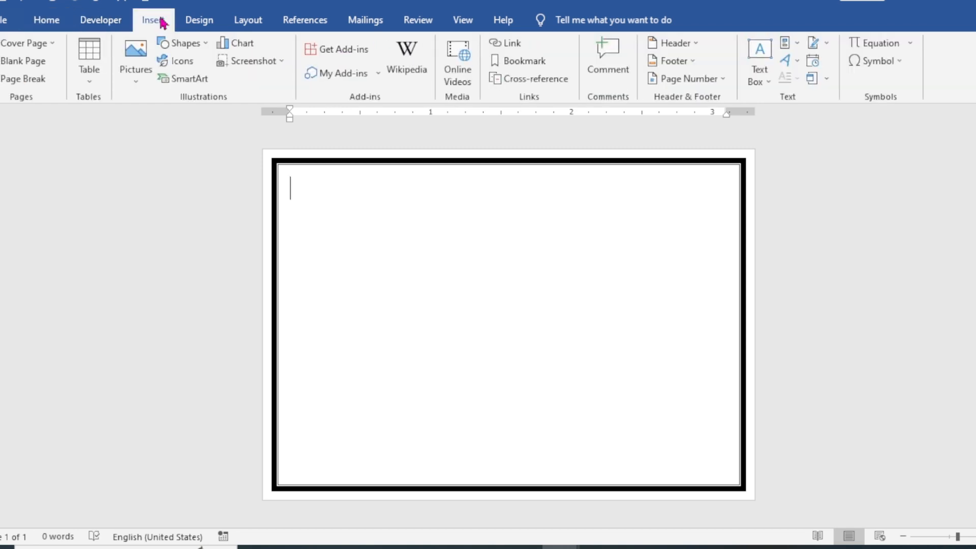
{"action": "left_click", "coordinate": [203, 45]}
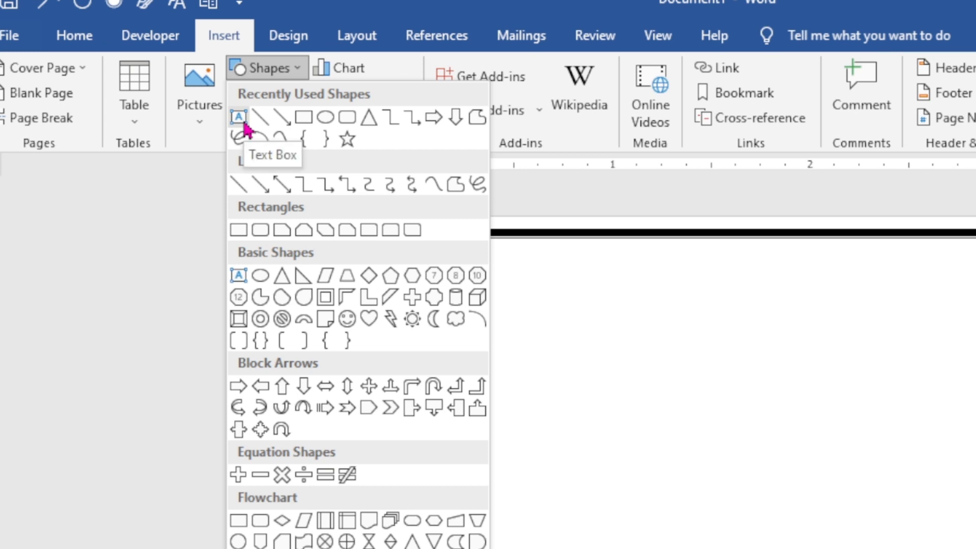
{"action": "left_click", "coordinate": [245, 125]}
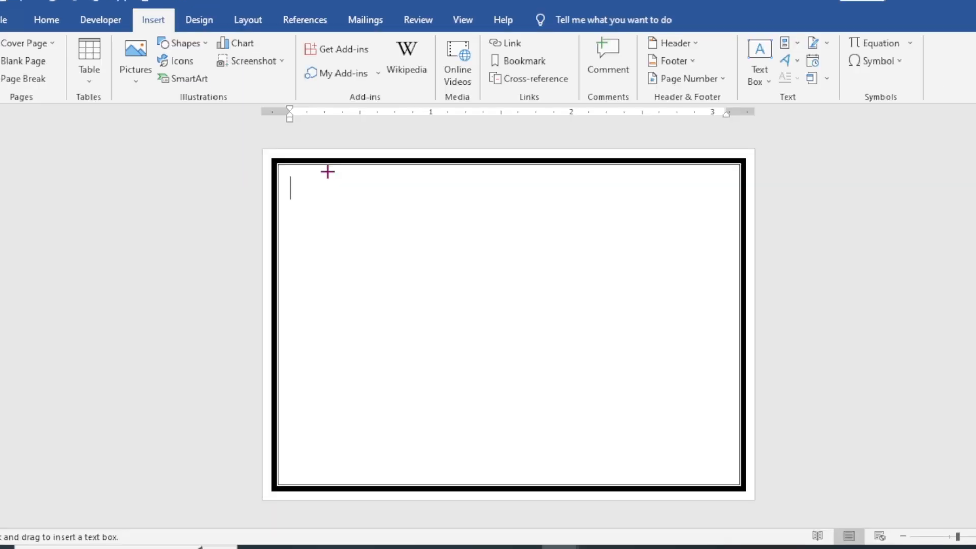
{"action": "left_click_drag", "start_coordinate": [467, 246], "coordinate": [668, 292]}
{"action": "left_click_drag", "start_coordinate": [470, 202], "coordinate": [697, 223]}
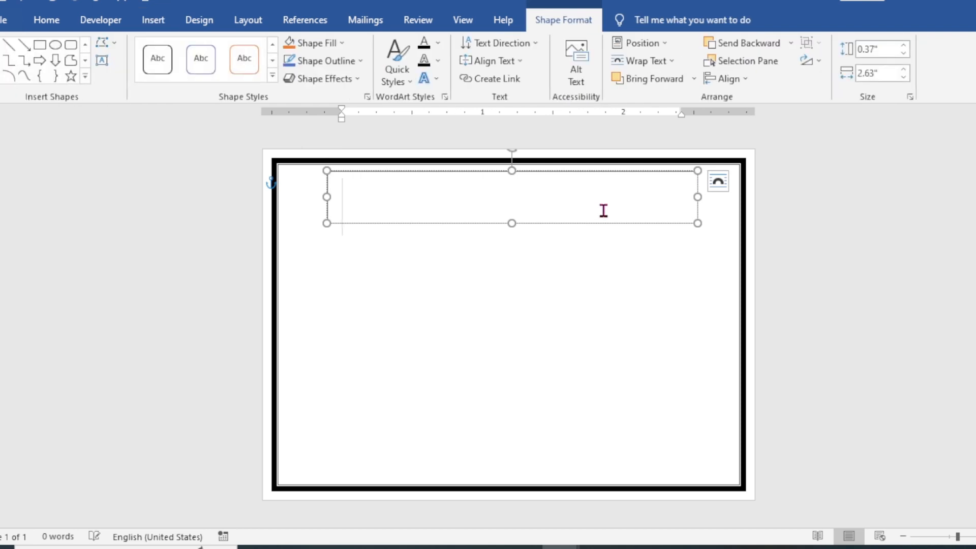
Step: Set the empty text box's font to Algerian at 11 pt
{"action": "left_click", "coordinate": [46, 20]}
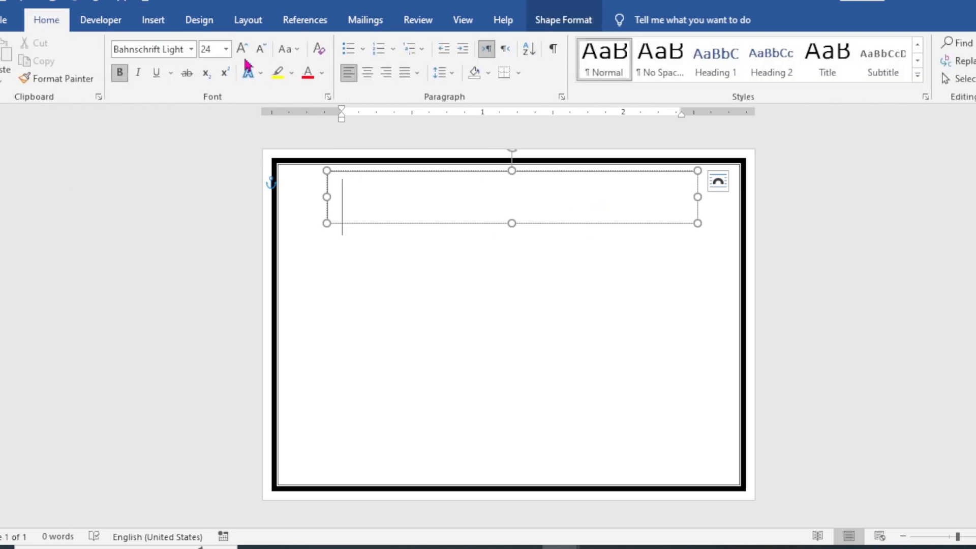
{"action": "left_click", "coordinate": [261, 49]}
{"action": "left_click", "coordinate": [261, 49]}
{"action": "left_click", "coordinate": [262, 51]}
{"action": "left_click", "coordinate": [262, 51]}
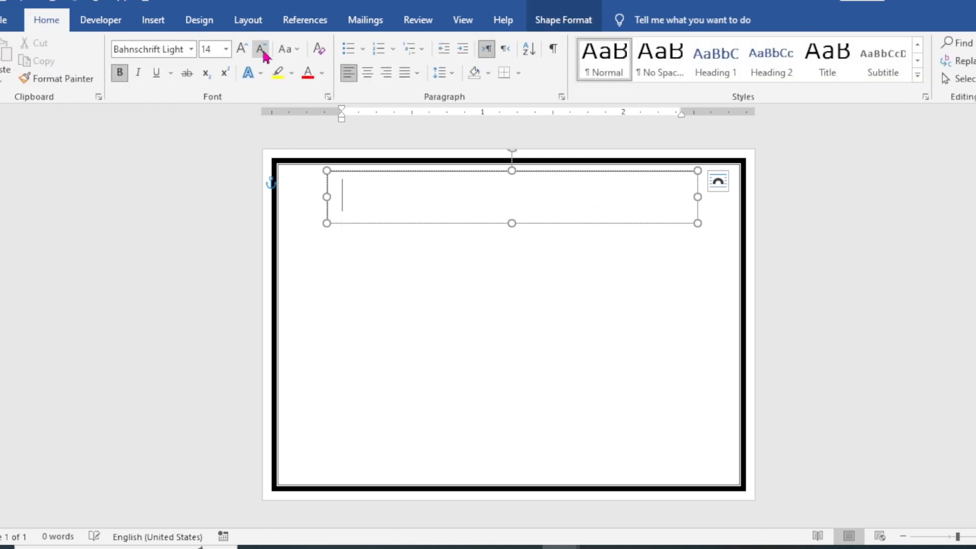
{"action": "left_click", "coordinate": [262, 49]}
{"action": "left_click", "coordinate": [262, 49]}
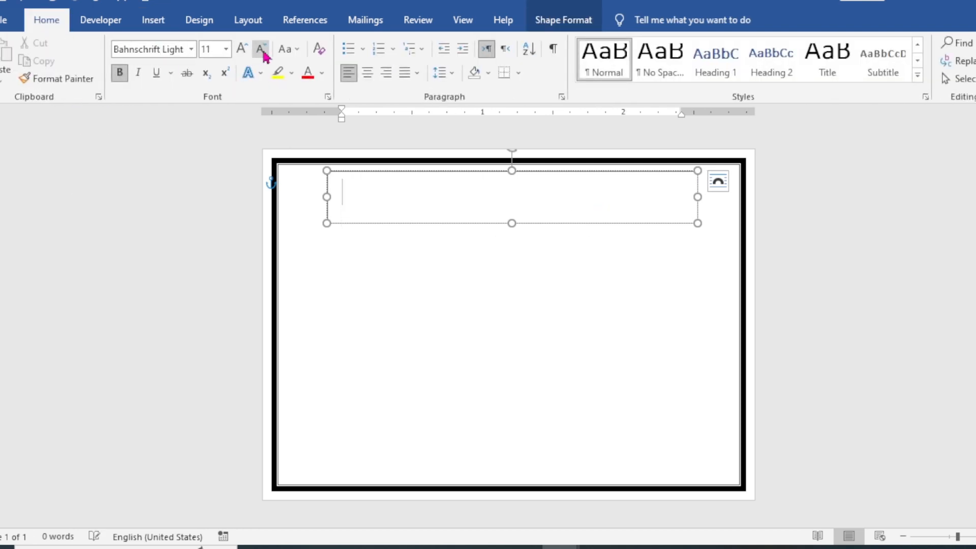
{"action": "left_click", "coordinate": [192, 50]}
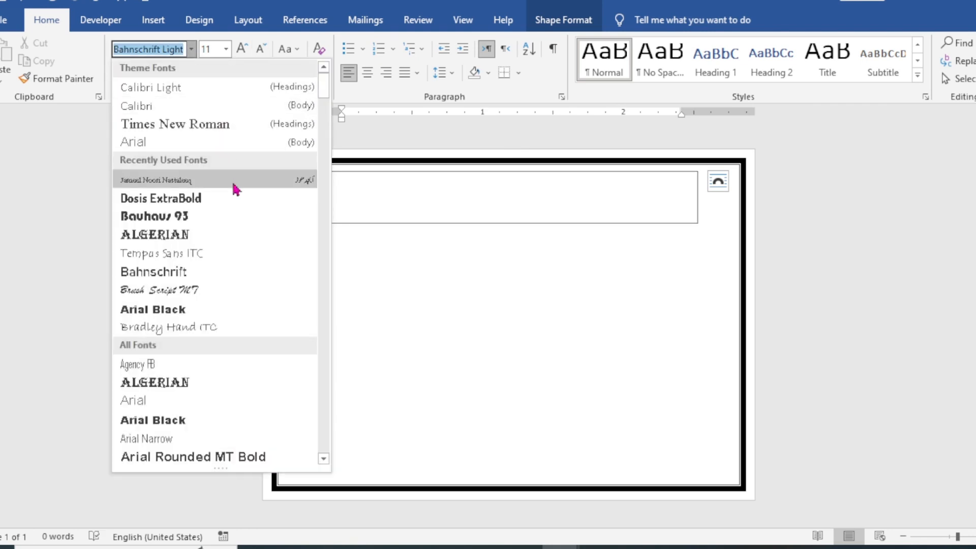
{"action": "scroll", "coordinate": [234, 190], "scroll_direction": "down", "scroll_amount": 2}
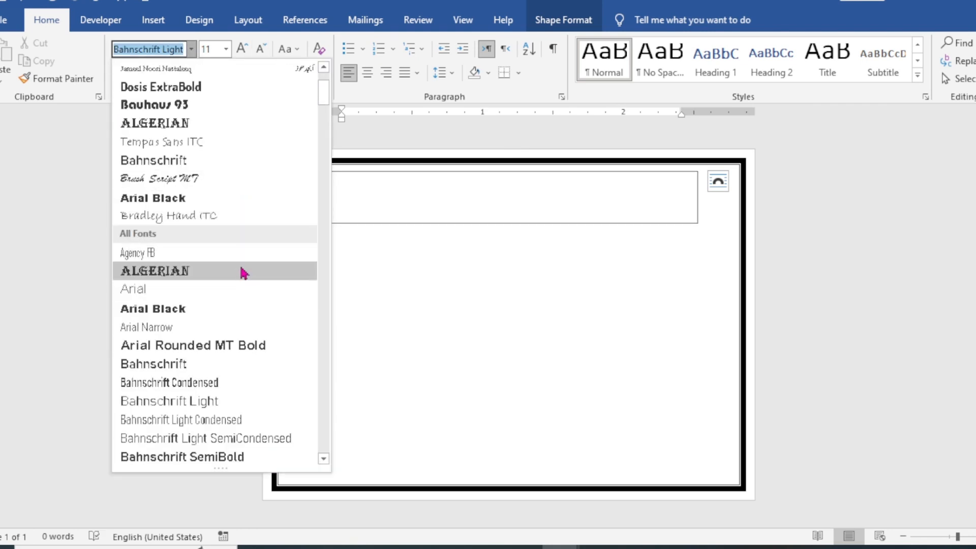
{"action": "left_click", "coordinate": [243, 273]}
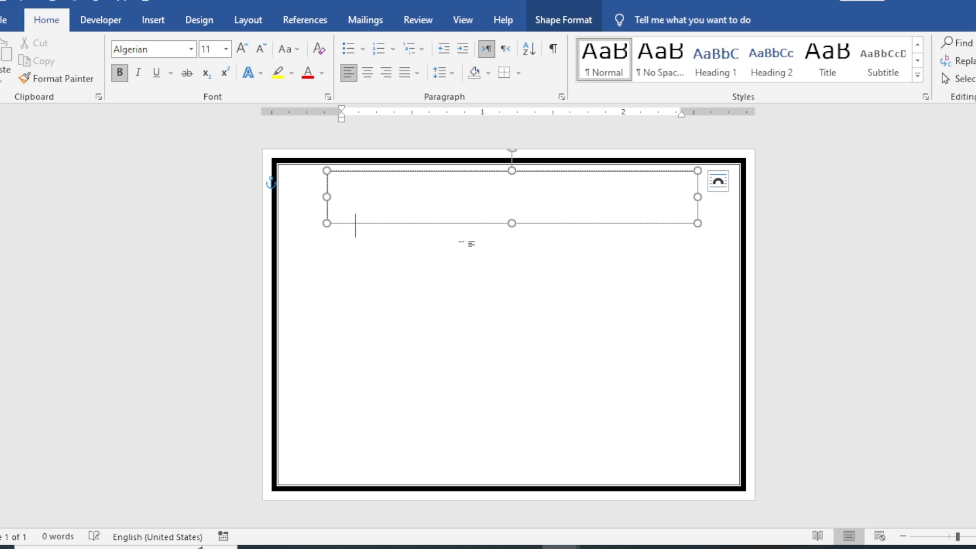
Step: Enter the heading "HIGH SCHOOL SARWAR SHAHEES" in the text box
{"action": "key", "text": "BackSpace"}
{"action": "key", "text": "BackSpace"}
{"action": "type", "text": "HIGH"}
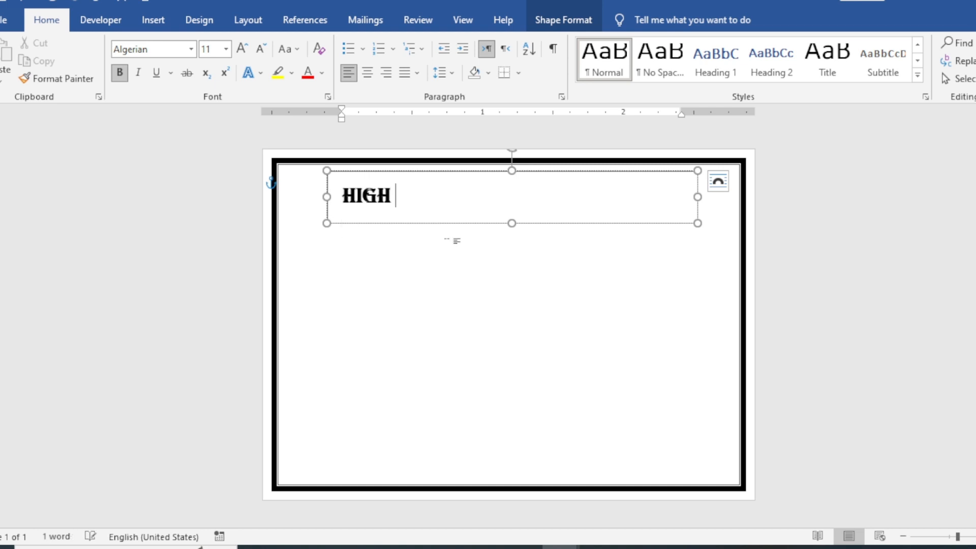
{"action": "type", "text": " SCHOOL "}
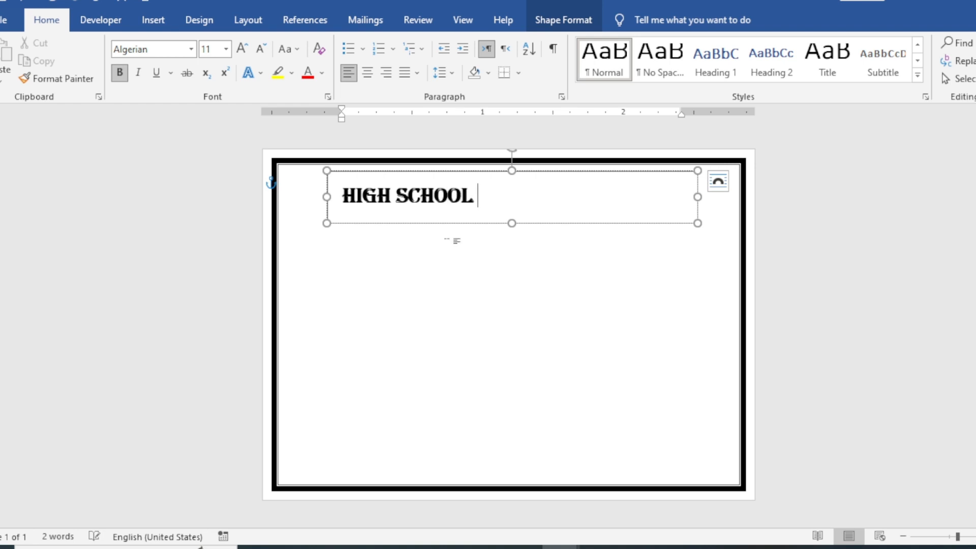
{"action": "type", "text": "SARWAR S"}
{"action": "type", "text": "HAHEES"}
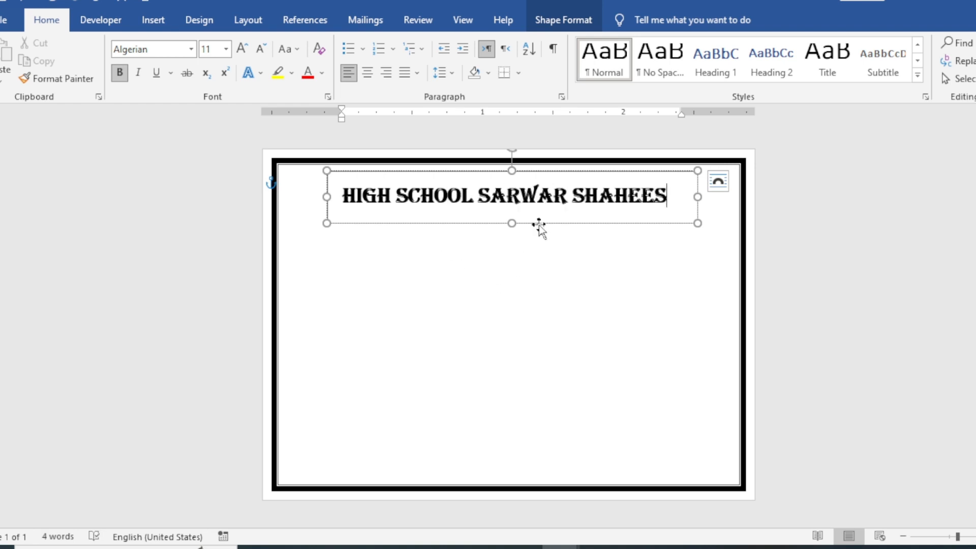
Step: Remove the fill and the outline from the school heading's text box
{"action": "left_click", "coordinate": [563, 19]}
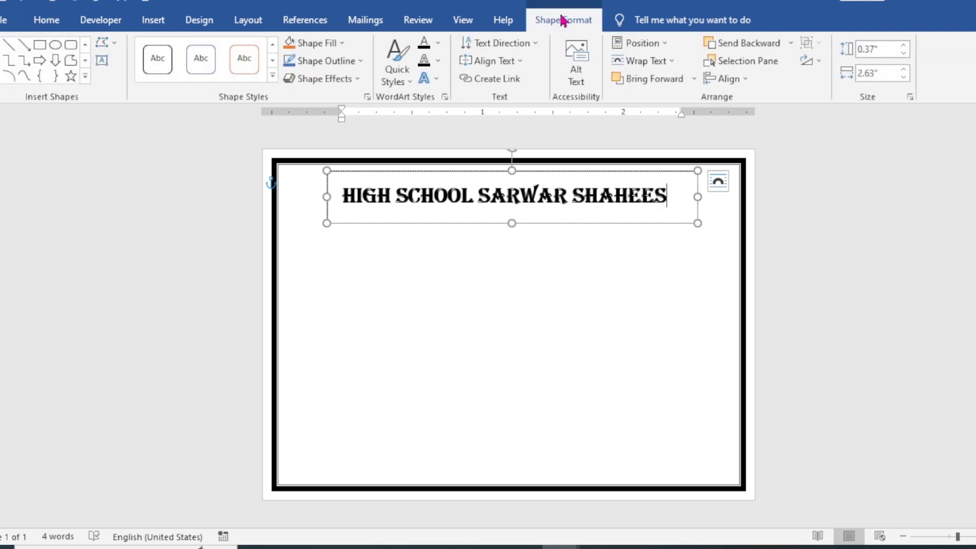
{"action": "left_click", "coordinate": [343, 44]}
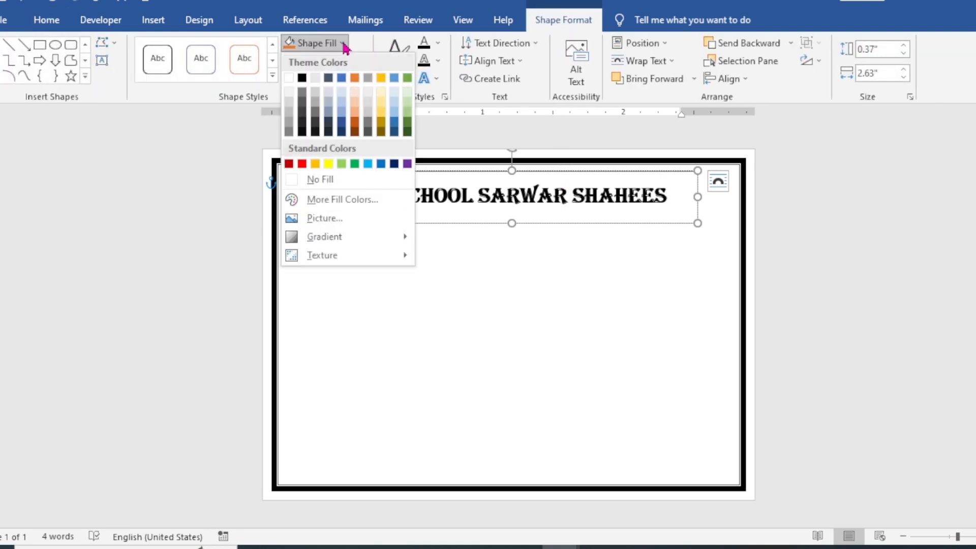
{"action": "left_click", "coordinate": [318, 178]}
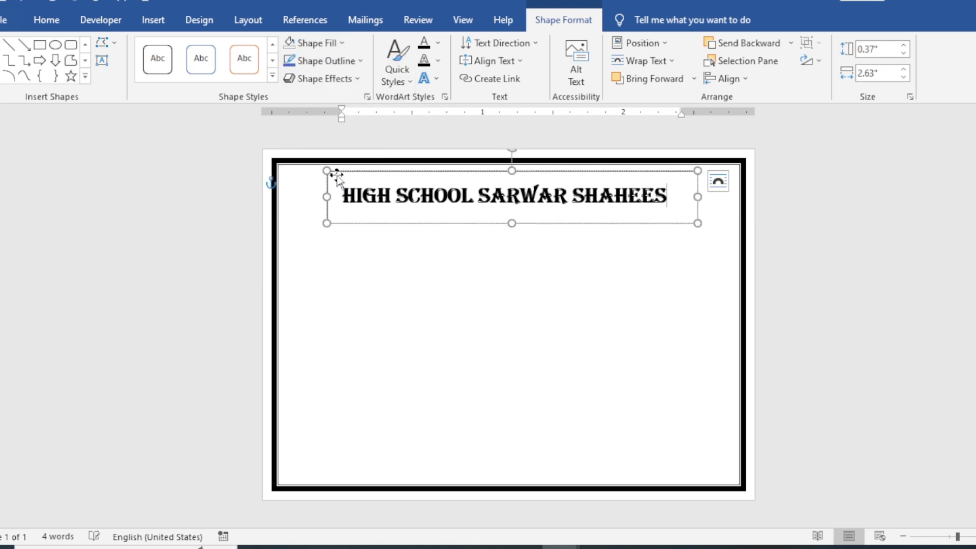
{"action": "left_click", "coordinate": [360, 61]}
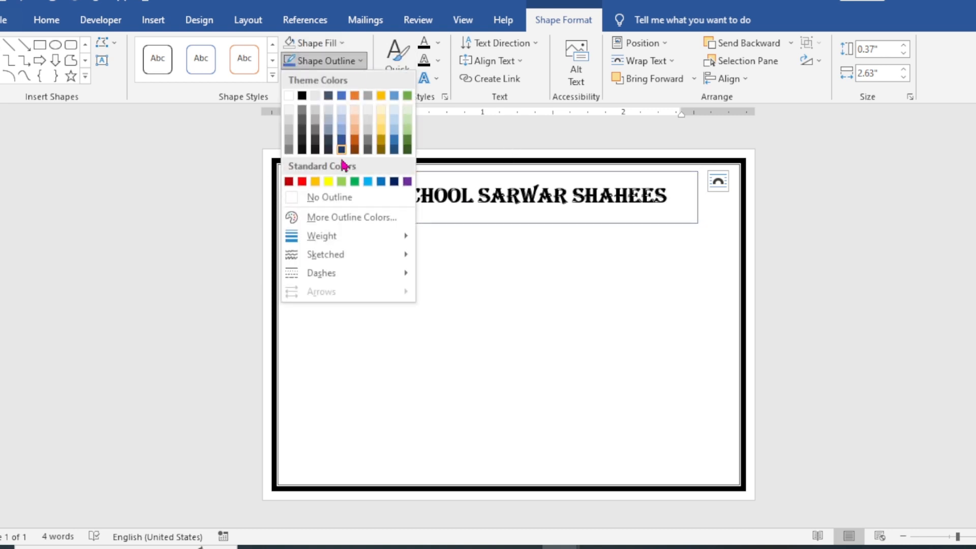
{"action": "left_click", "coordinate": [344, 202]}
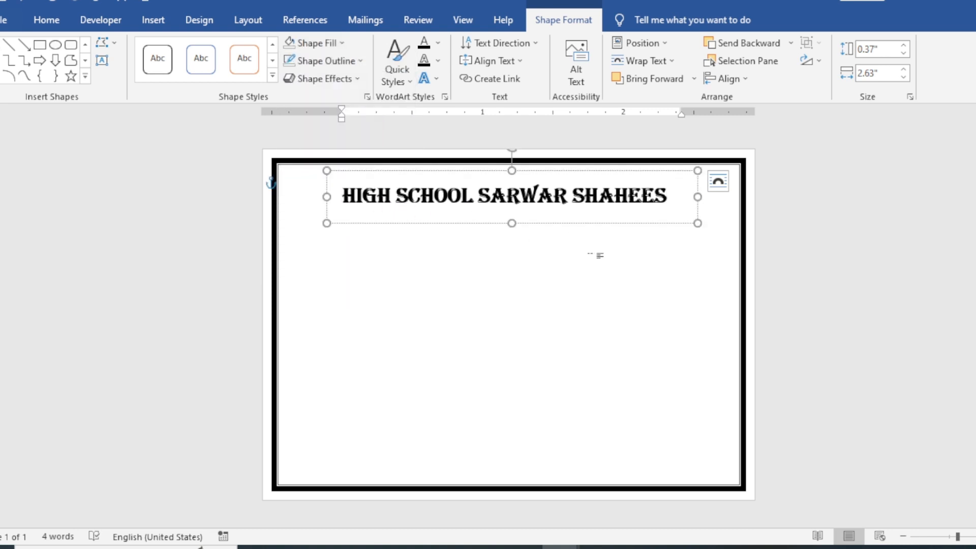
Step: Position the heading's text box at top center with square text wrapping, and nudge it slightly up and right, close under the upper border
{"action": "left_click", "coordinate": [657, 48]}
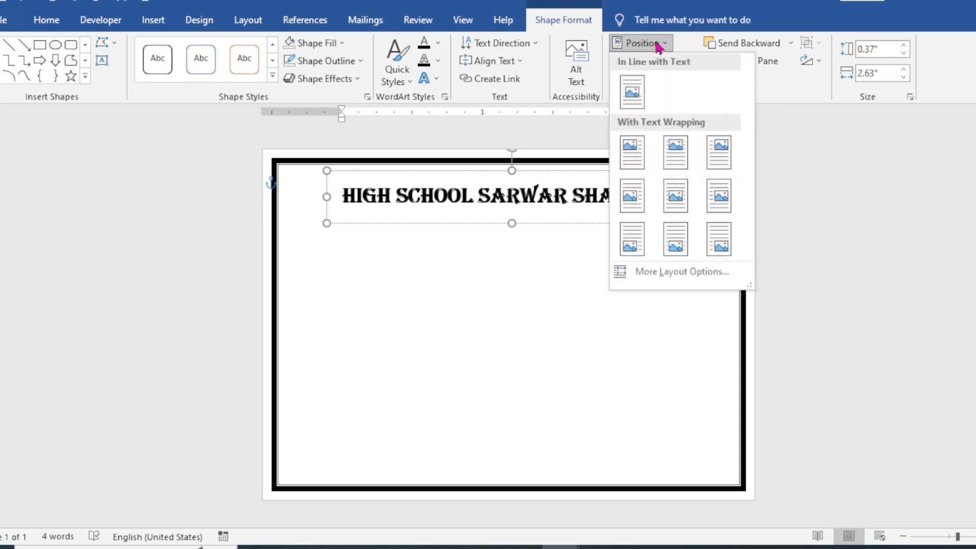
{"action": "left_click", "coordinate": [676, 153]}
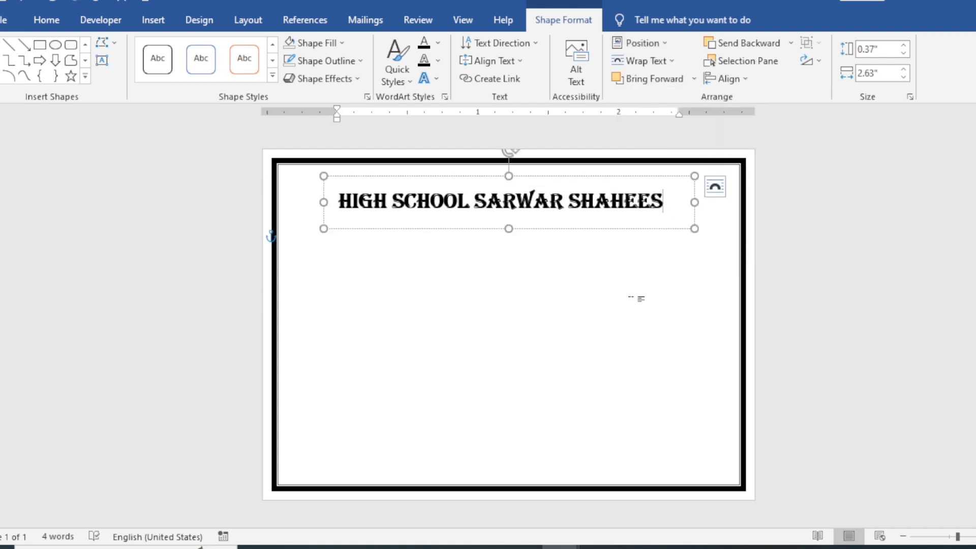
{"action": "left_click", "coordinate": [571, 177]}
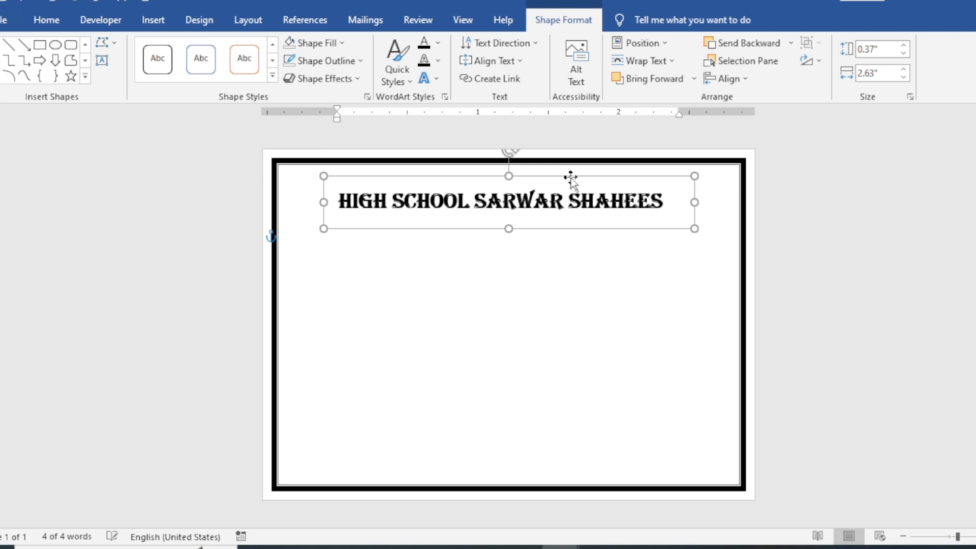
{"action": "key", "text": "Right"}
{"action": "key", "text": "Right"}
{"action": "key", "text": "Right"}
{"action": "key", "text": "Right"}
{"action": "key", "text": "Right"}
{"action": "key", "text": "Right"}
{"action": "key", "text": "Right"}
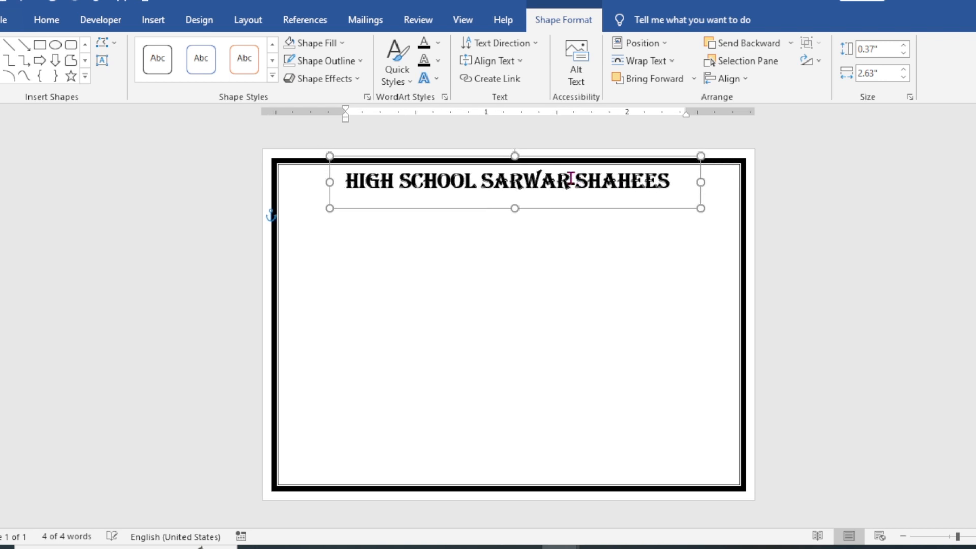
{"action": "key", "text": "Right"}
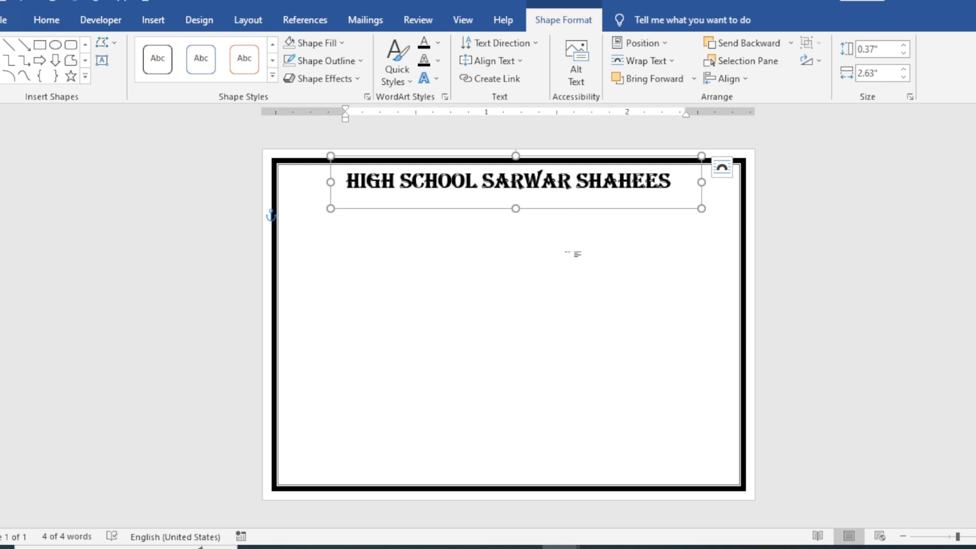
{"action": "left_click", "coordinate": [523, 364]}
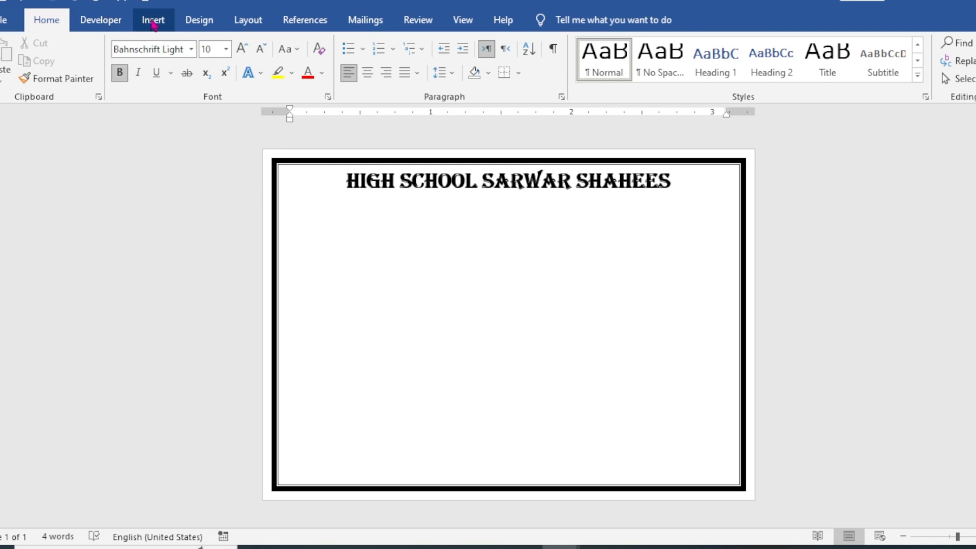
Step: Draw a second text box about 1.64 inches wide and 0.27 inches high directly below the school heading
{"action": "left_click", "coordinate": [153, 21]}
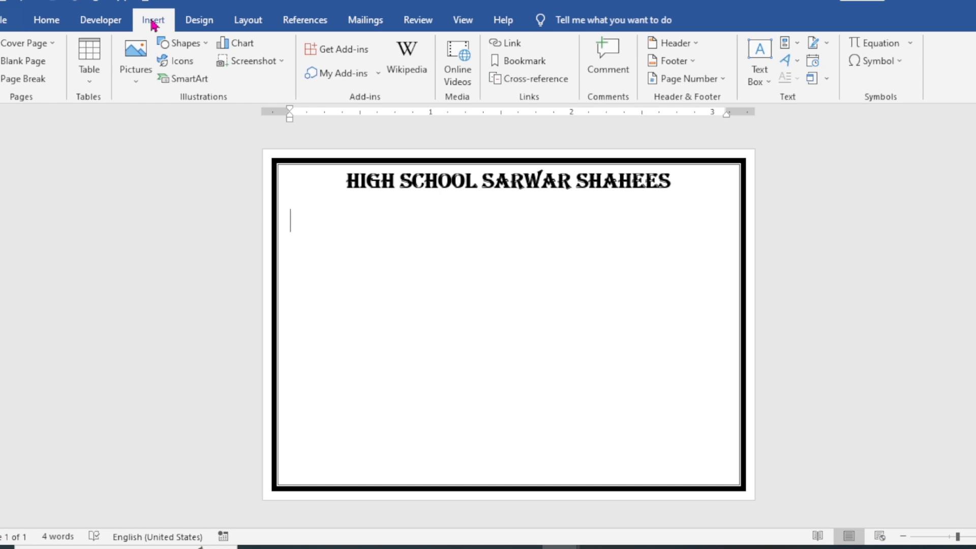
{"action": "left_click", "coordinate": [169, 44]}
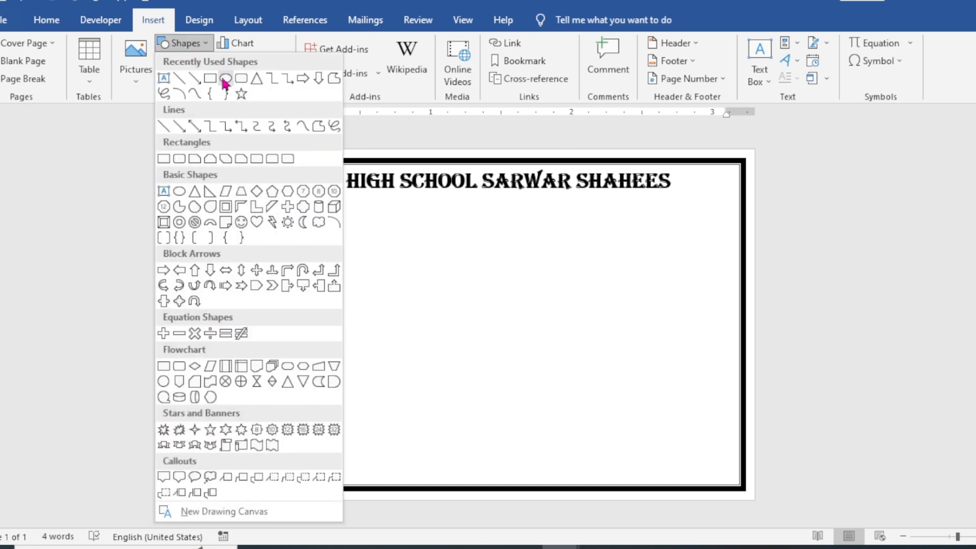
{"action": "left_click", "coordinate": [164, 79]}
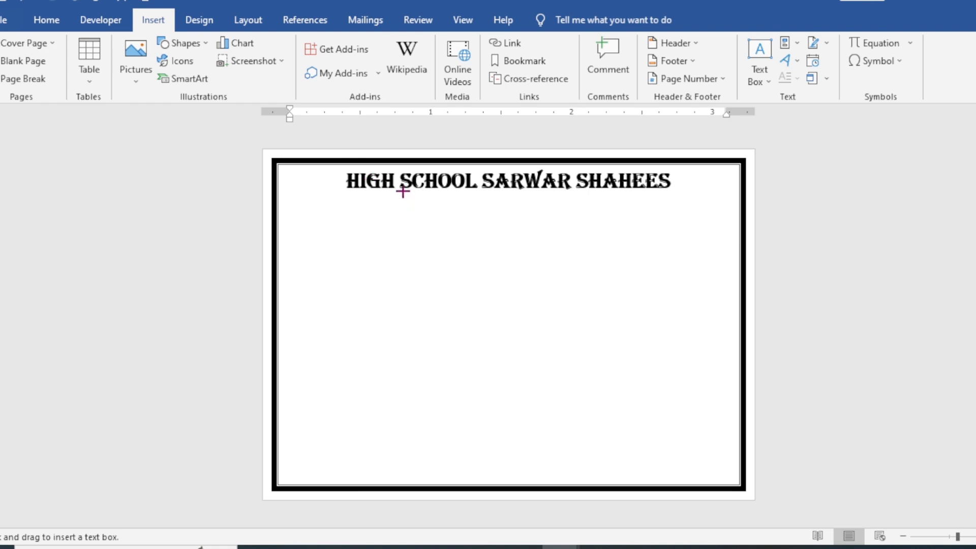
{"action": "left_click_drag", "start_coordinate": [403, 191], "coordinate": [635, 229]}
Step: Set the second text box's font to Bahnschrift at 11 pt
{"action": "left_click", "coordinate": [47, 20]}
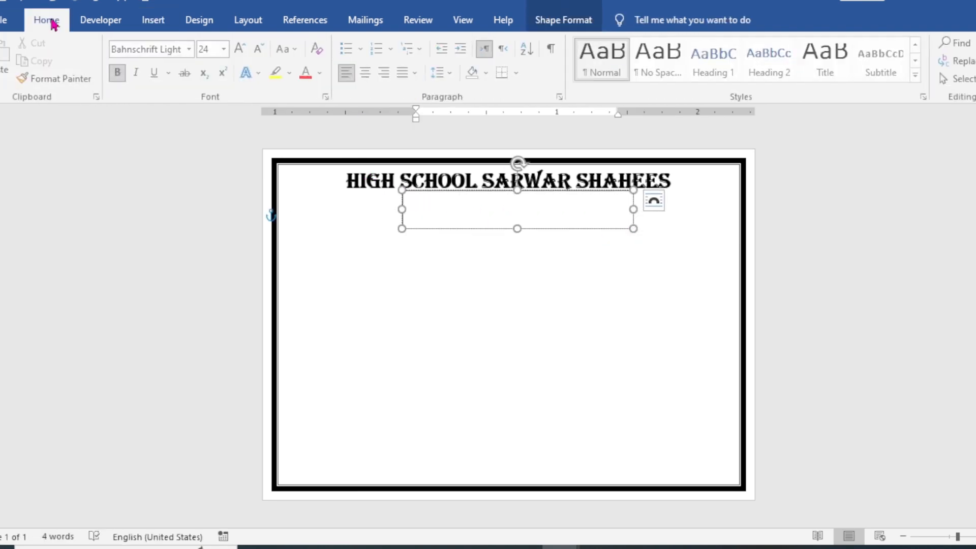
{"action": "left_click", "coordinate": [260, 48]}
{"action": "left_click", "coordinate": [260, 49]}
{"action": "left_click", "coordinate": [261, 49]}
{"action": "left_click", "coordinate": [260, 49]}
{"action": "left_click", "coordinate": [260, 49]}
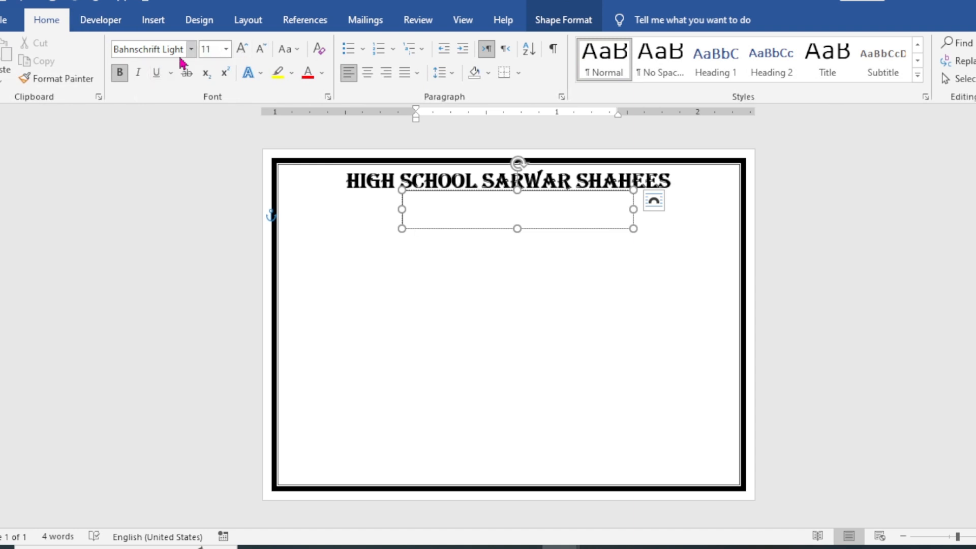
{"action": "left_click", "coordinate": [193, 49]}
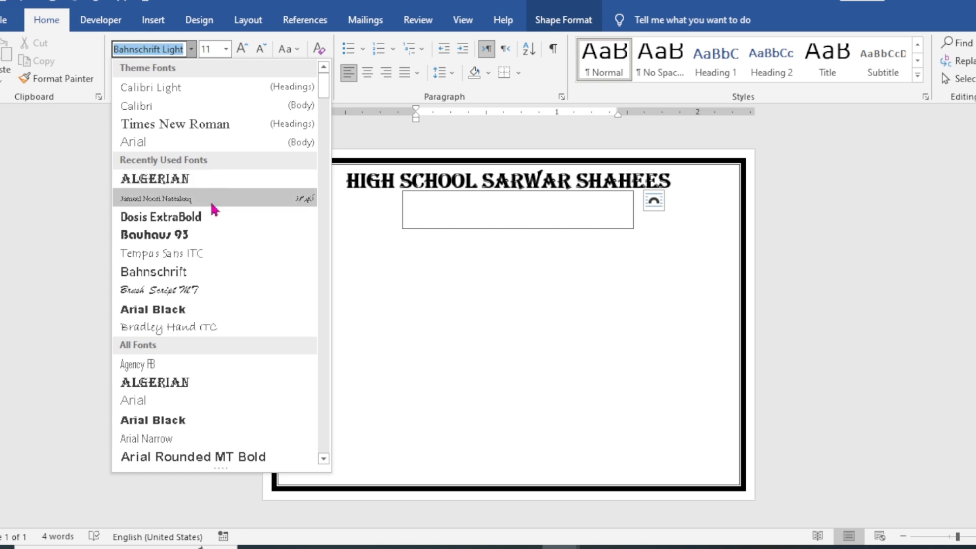
{"action": "left_click", "coordinate": [224, 272]}
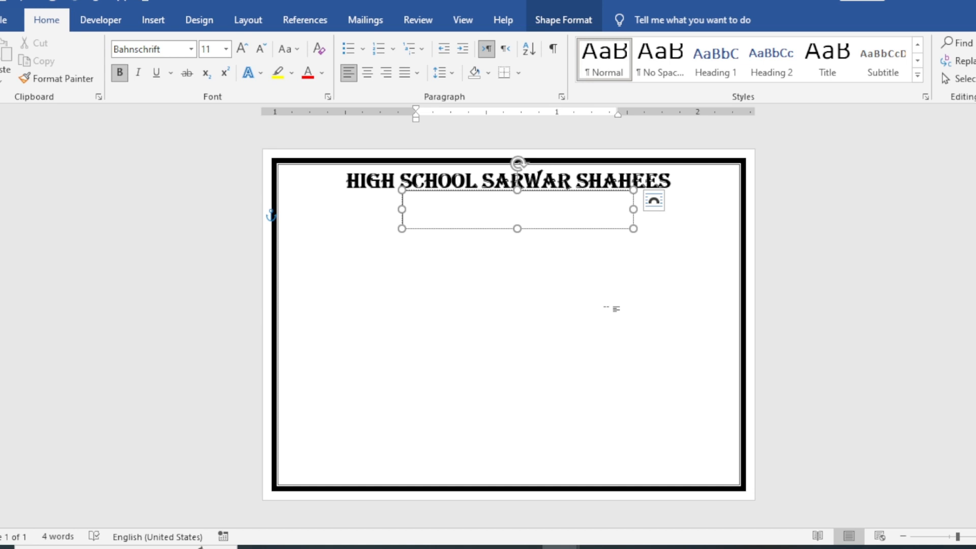
Step: Enter "Final Exam 23-24" in the text box below the school heading
{"action": "type", "text": "Final Exan"}
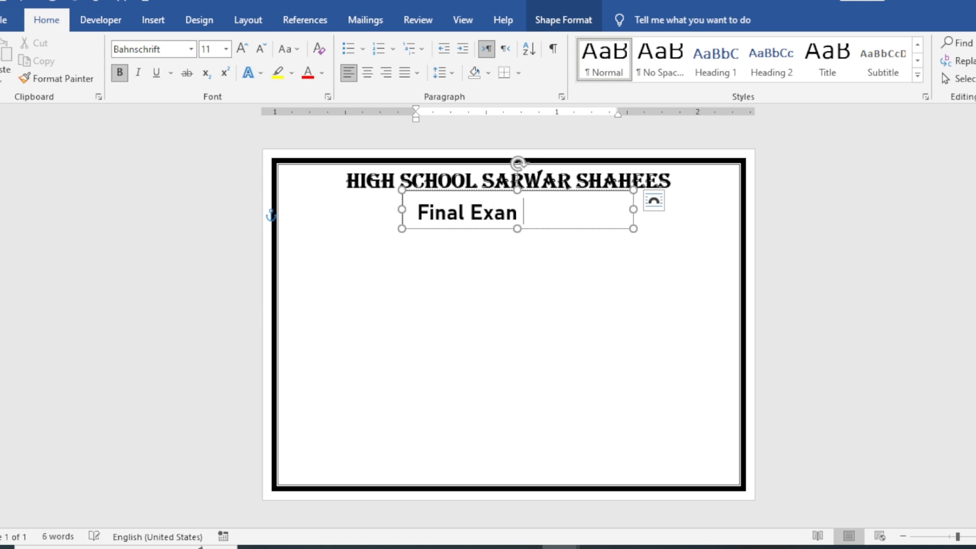
{"action": "key", "text": "BackSpace"}
{"action": "type", "text": "m 23-"}
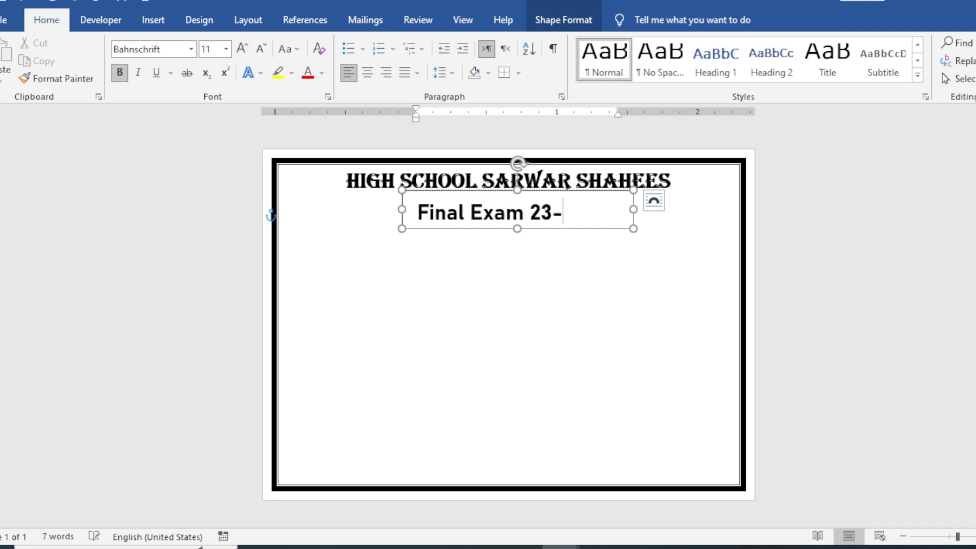
{"action": "type", "text": "24"}
Step: Remove the fill and the outline from the "Final Exam 23-24" text box
{"action": "left_click", "coordinate": [559, 19]}
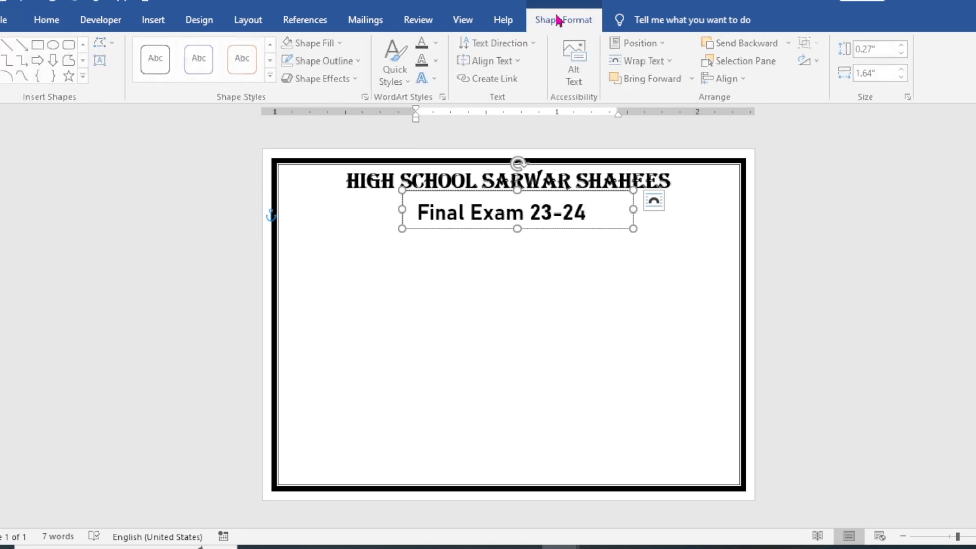
{"action": "left_click", "coordinate": [341, 43]}
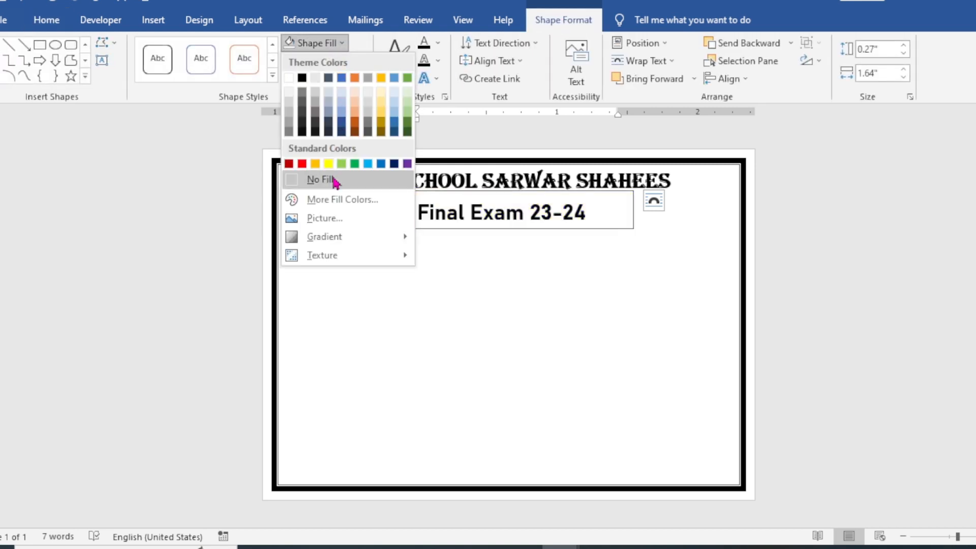
{"action": "left_click", "coordinate": [320, 178]}
{"action": "left_click", "coordinate": [346, 61]}
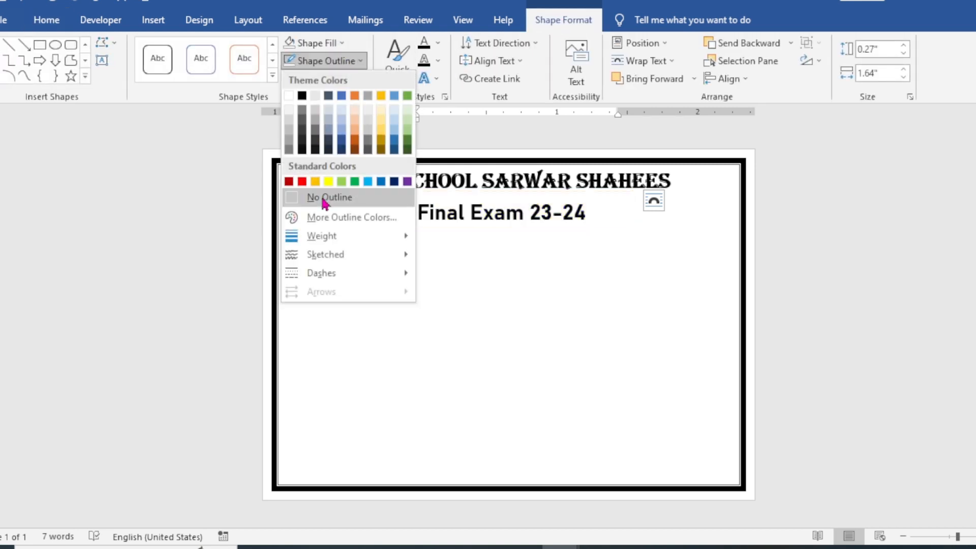
{"action": "left_click", "coordinate": [324, 199]}
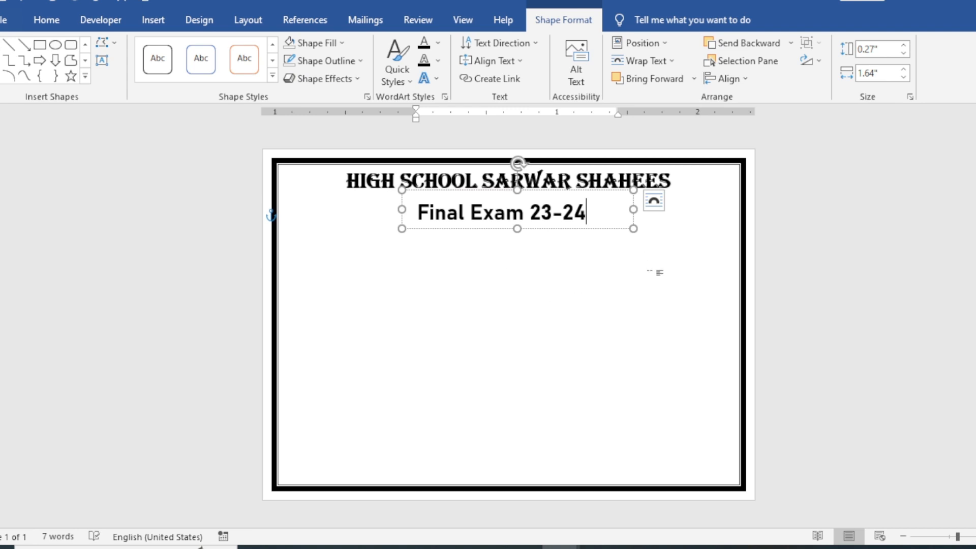
Step: Nudge the "Final Exam 23-24" text box slightly up toward the school heading
{"action": "left_click", "coordinate": [649, 272]}
{"action": "left_click", "coordinate": [580, 215]}
{"action": "left_click", "coordinate": [596, 198]}
{"action": "key", "text": "Up"}
{"action": "key", "text": "Up"}
{"action": "key", "text": "Up"}
{"action": "key", "text": "Up"}
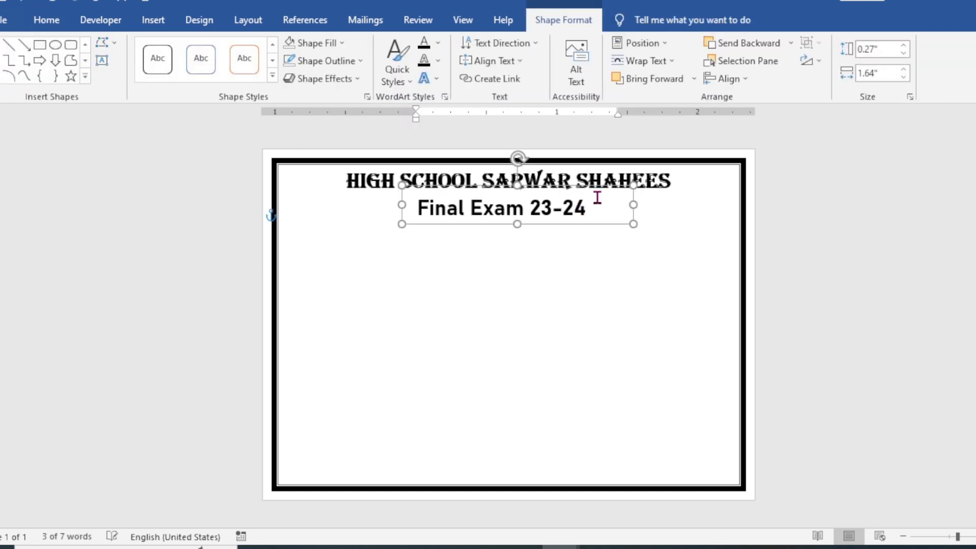
Step: Nudge the "Final Exam 23-24" text box up and slightly left so it sits closely centred under the school heading
{"action": "key", "text": "Up"}
{"action": "key", "text": "Up"}
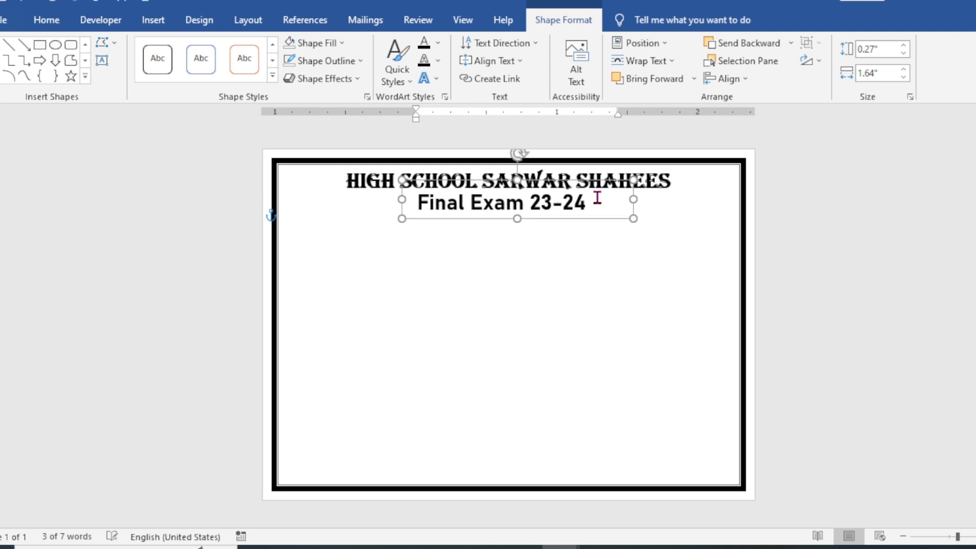
{"action": "key", "text": "Left"}
{"action": "key", "text": "Left"}
{"action": "key", "text": "Left"}
{"action": "key", "text": "Left"}
{"action": "key", "text": "Left"}
{"action": "key", "text": "Left"}
{"action": "key", "text": "Left"}
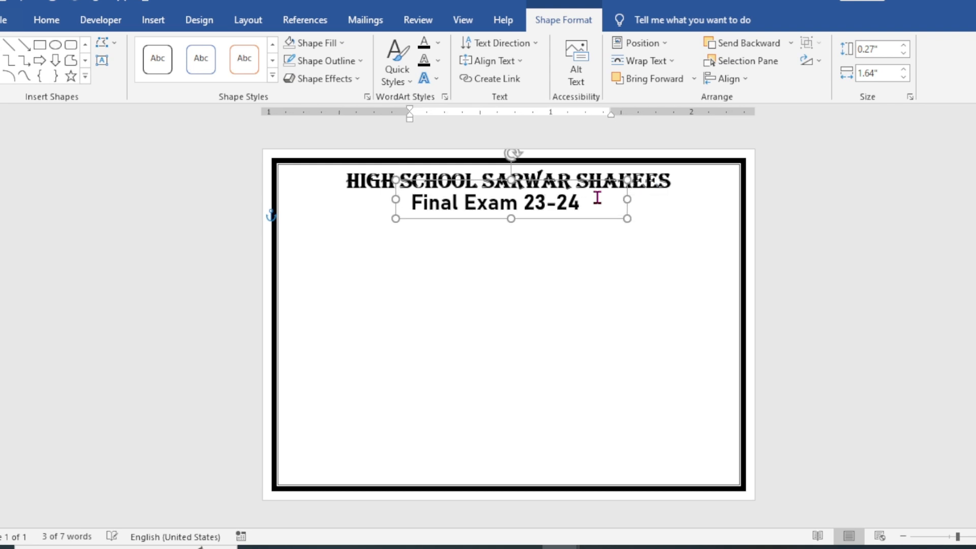
{"action": "left_click", "coordinate": [639, 261]}
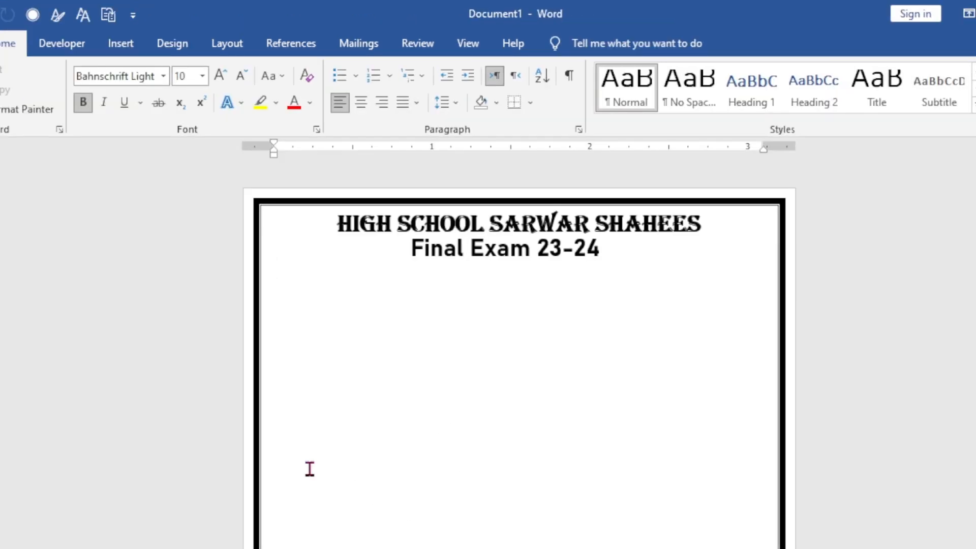
Step: Draw an oval about 0.6 inch high and 0.63 inch wide at the card's upper left, below the school heading
{"action": "left_click", "coordinate": [120, 50]}
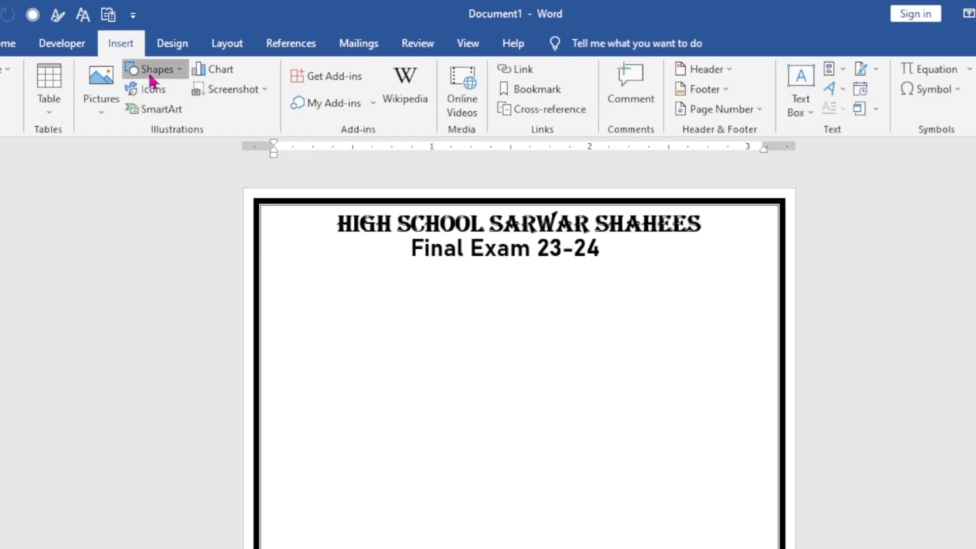
{"action": "left_click", "coordinate": [153, 69]}
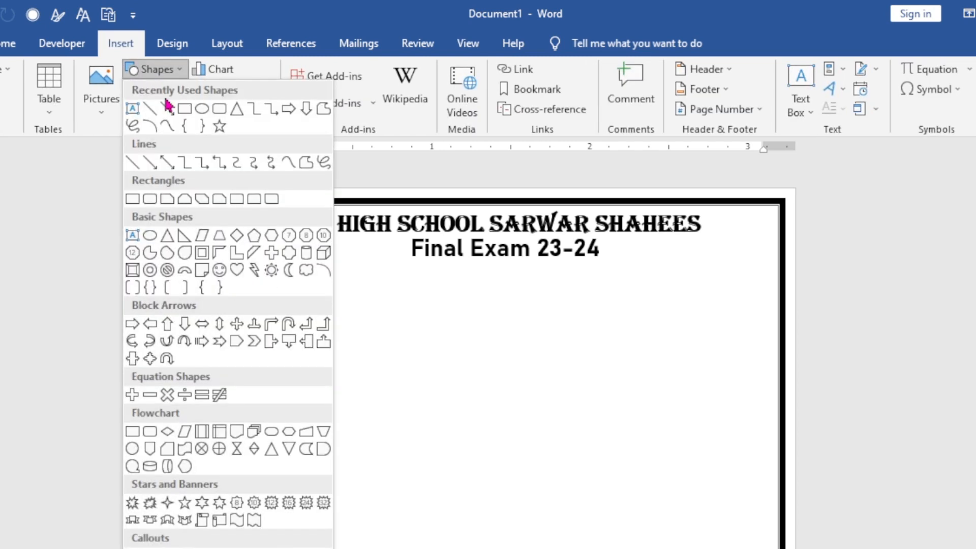
{"action": "left_click", "coordinate": [205, 116]}
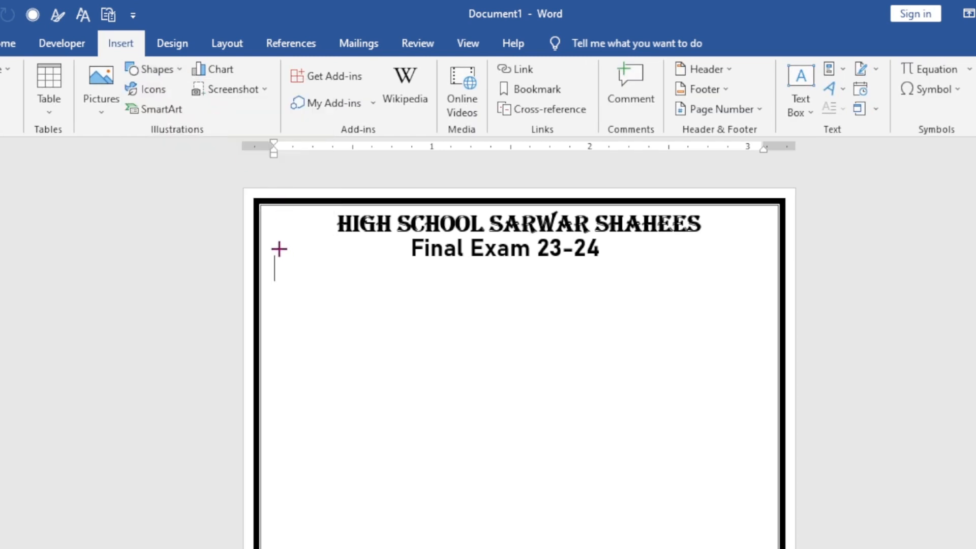
{"action": "left_click_drag", "start_coordinate": [278, 248], "coordinate": [380, 346]}
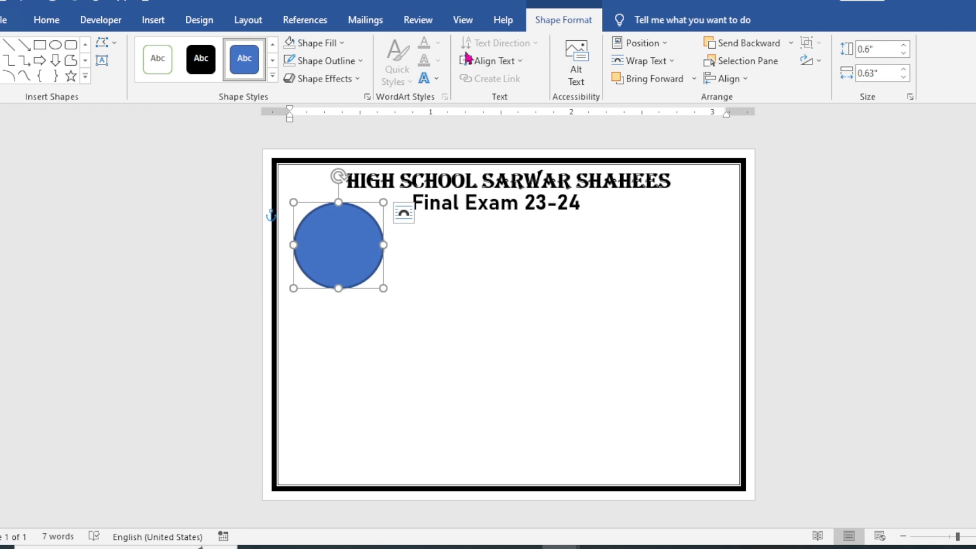
Step: Fill the oval with the "edu logo" picture file from the Documents folder
{"action": "left_click", "coordinate": [340, 43]}
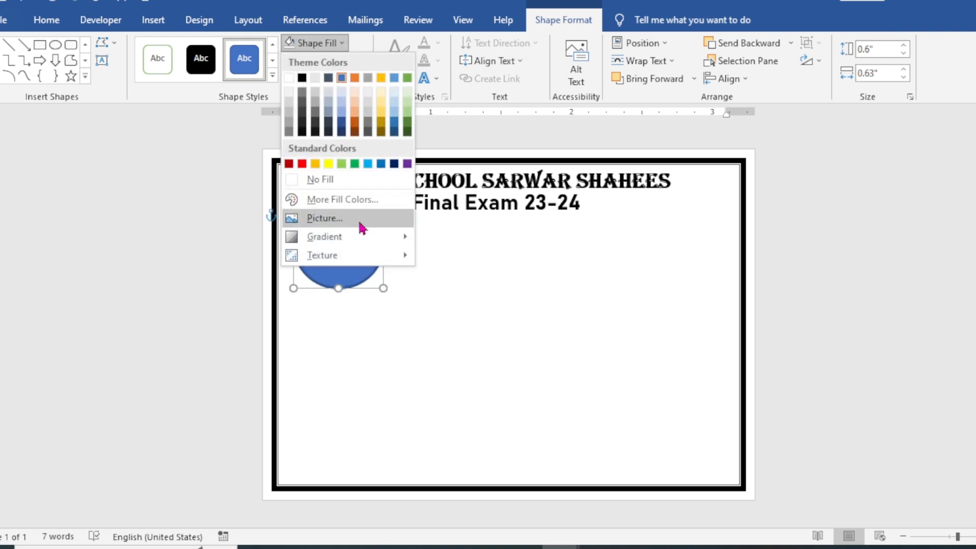
{"action": "left_click", "coordinate": [334, 224]}
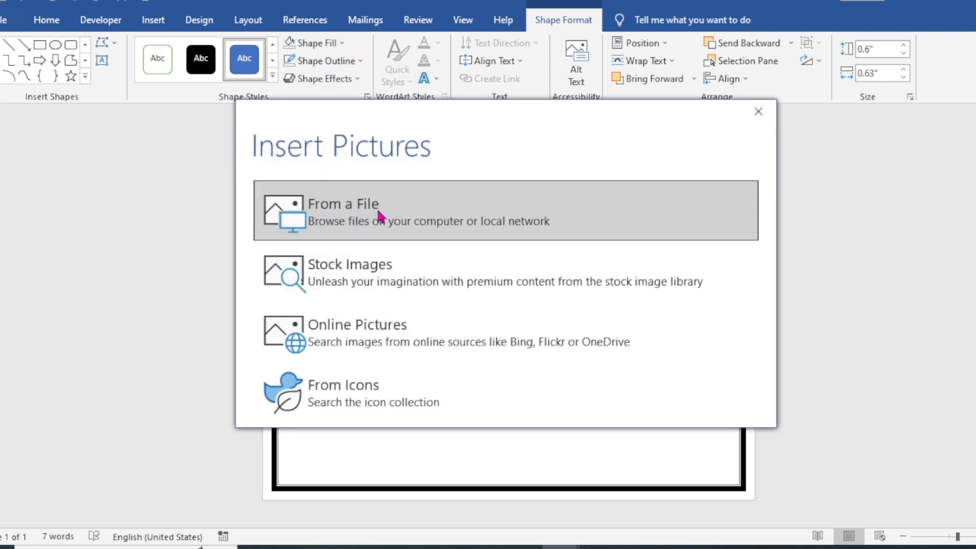
{"action": "left_click", "coordinate": [380, 216]}
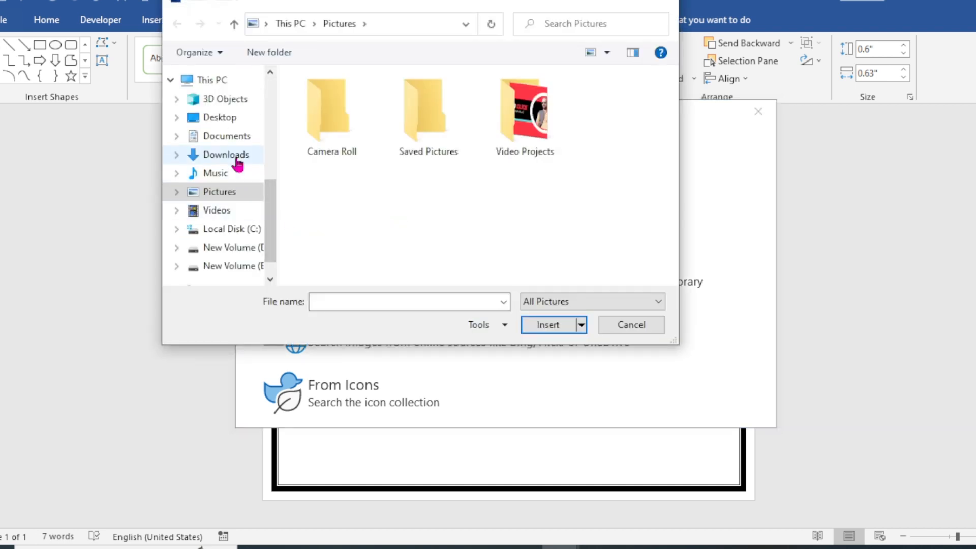
{"action": "left_click", "coordinate": [235, 137]}
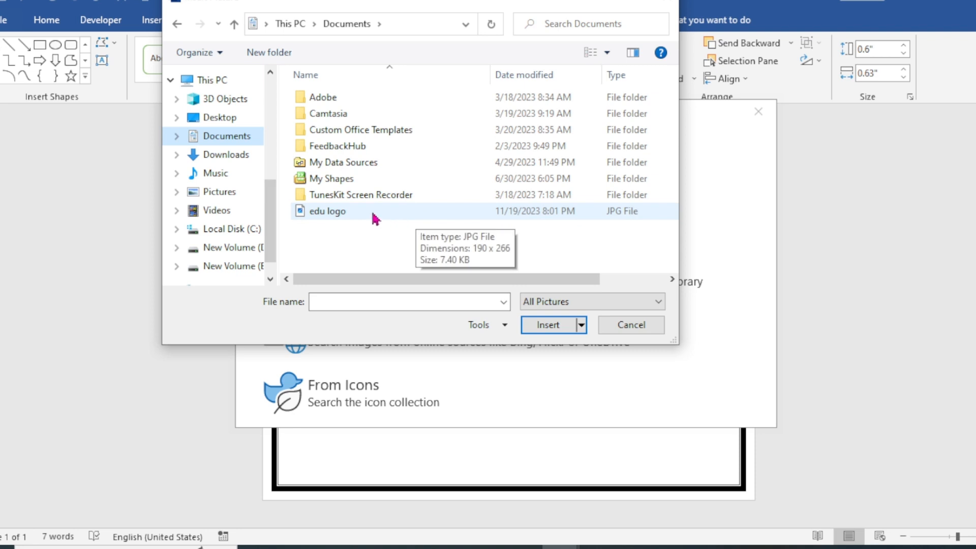
{"action": "double_click", "coordinate": [373, 214]}
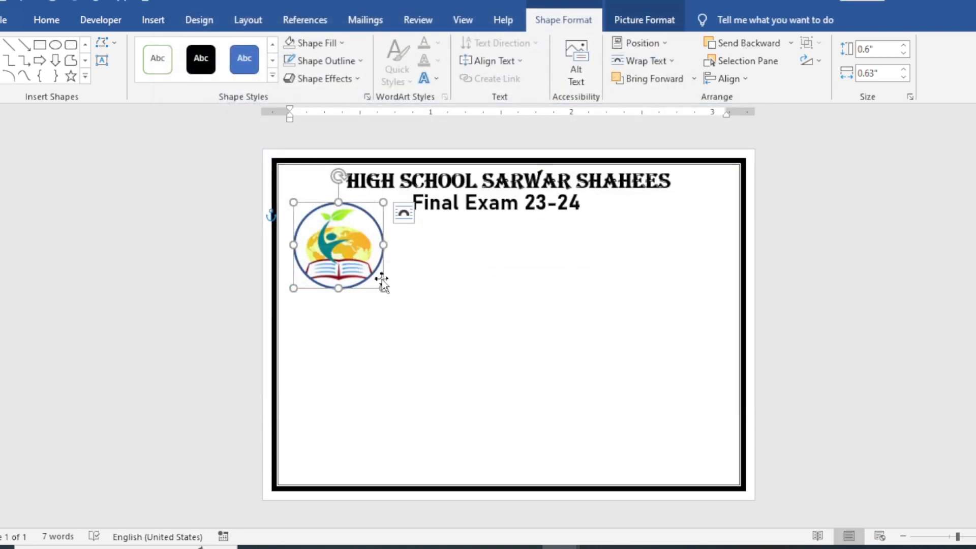